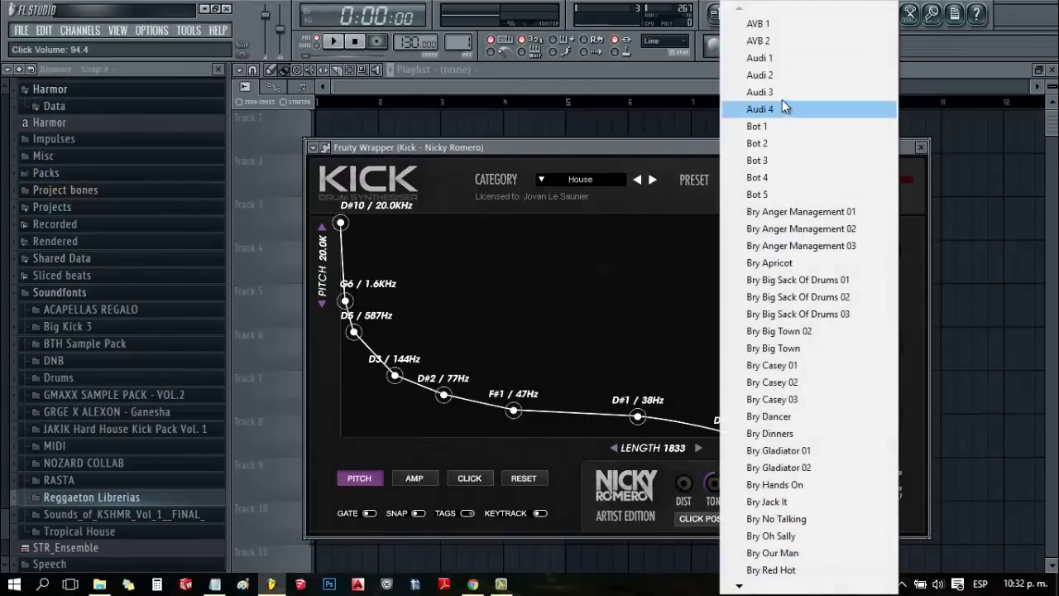
# Step: Load the Audi 2 preset in the Kick synthesiser and close its window
pyautogui.click(780, 76)
pyautogui.click(586, 96)
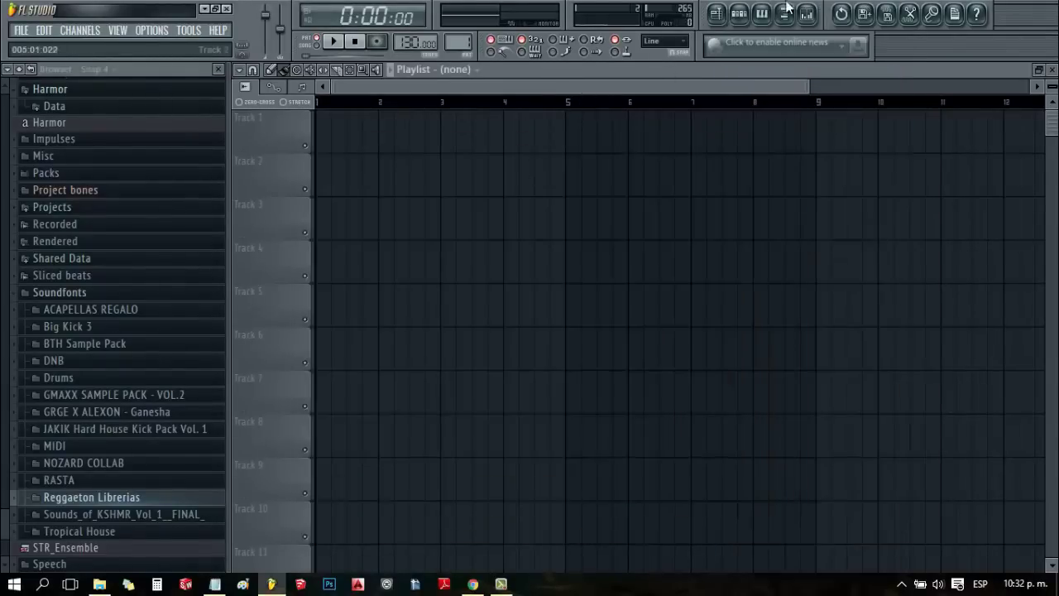
# Step: Show the step sequencer, play Pattern 1's kick on steps 1, 5, 9 and 13, and set the tempo to 128
pyautogui.click(741, 15)
pyautogui.click(410, 164)
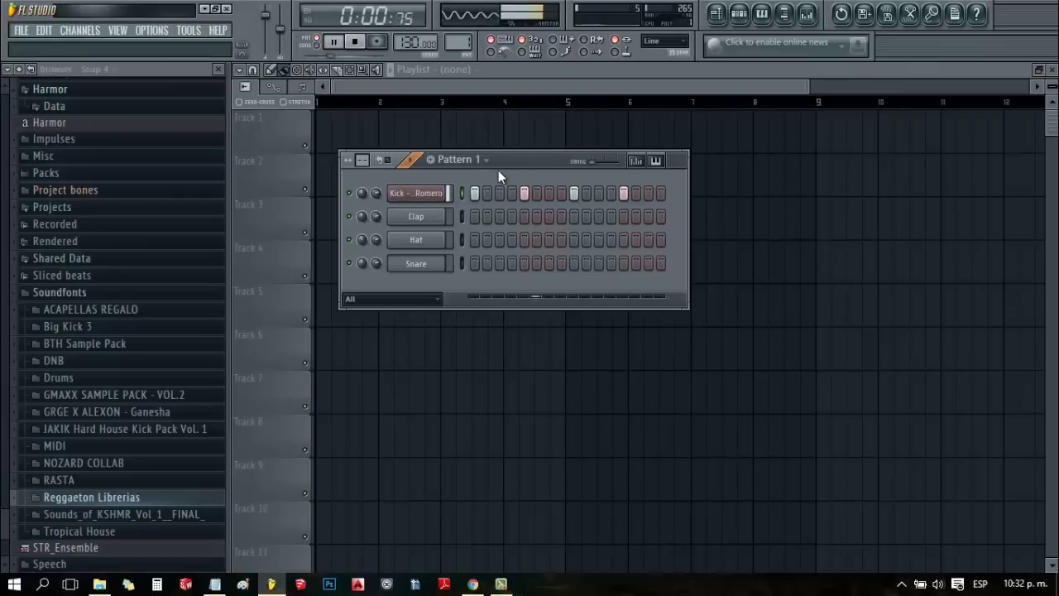
pyautogui.press('space')
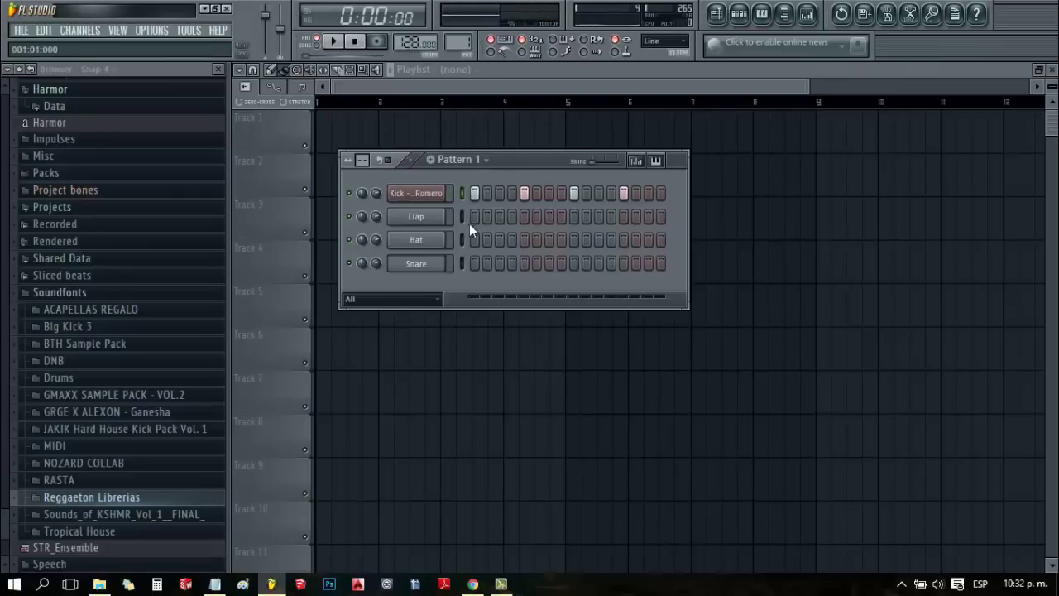
# Step: Replace the Clap channel's sample with KSHMR_Hi_Hats_Closed_01 from the KSHMR_Cymbals folder of the Sounds_of_KSHMR pack
pyautogui.click(74, 513)
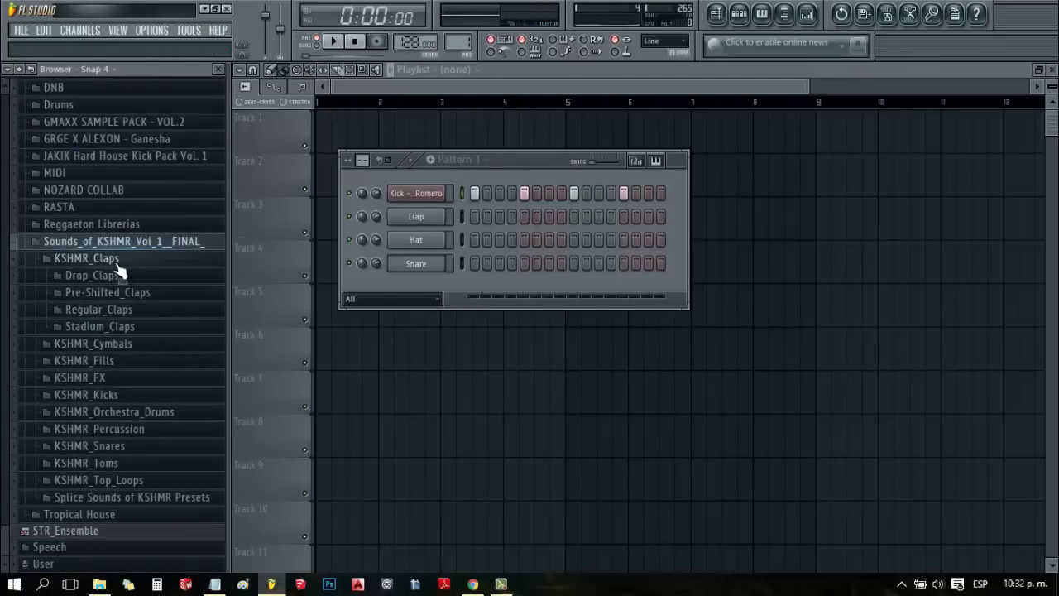
pyautogui.click(128, 348)
pyautogui.click(142, 373)
pyautogui.click(152, 359)
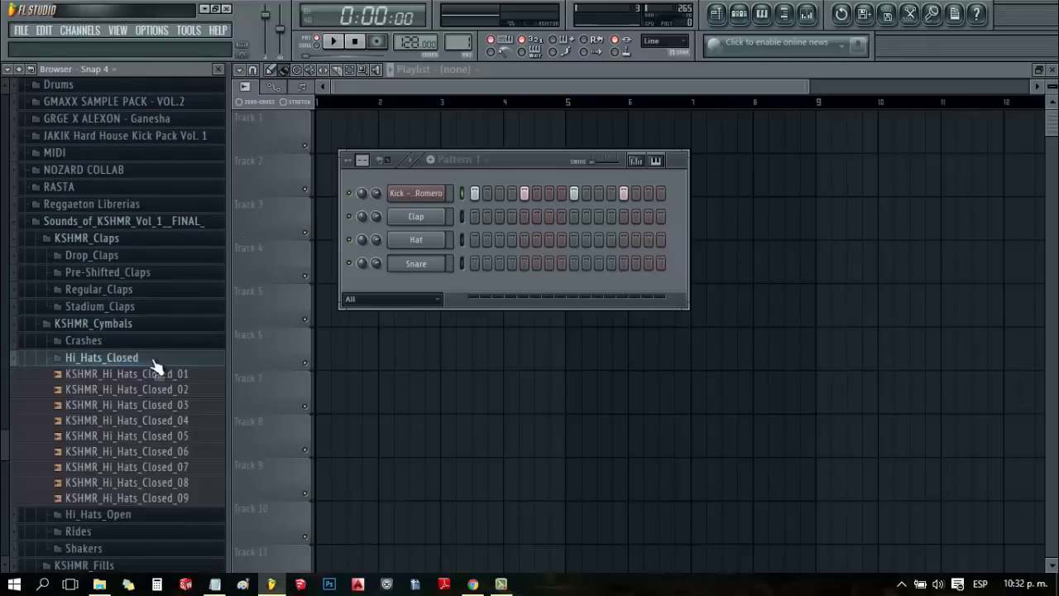
pyautogui.click(154, 374)
pyautogui.moveTo(157, 381); pyautogui.dragTo(453, 229)
# Step: Place the closed hi-hat on steps 3, 7, 11 and 15 of Pattern 1 and play the pattern back
pyautogui.click(500, 217)
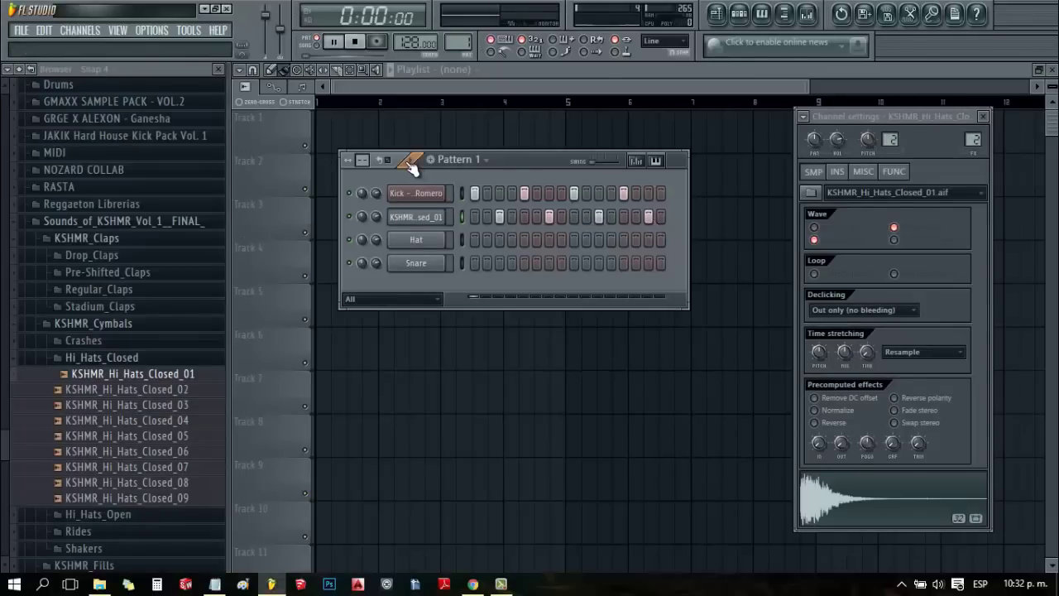
pyautogui.press('space')
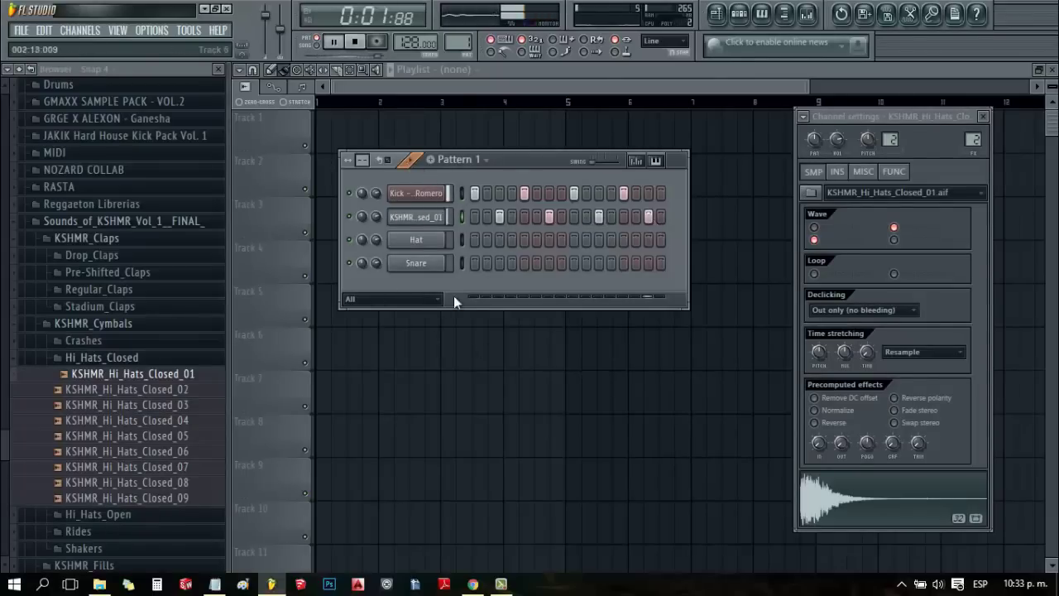
pyautogui.press('space')
# Step: Audition the Regular_Claps samples and replace the Hat channel's sample with KSHMR_Claps_06_-_Squeeze_Clap
pyautogui.click(73, 362)
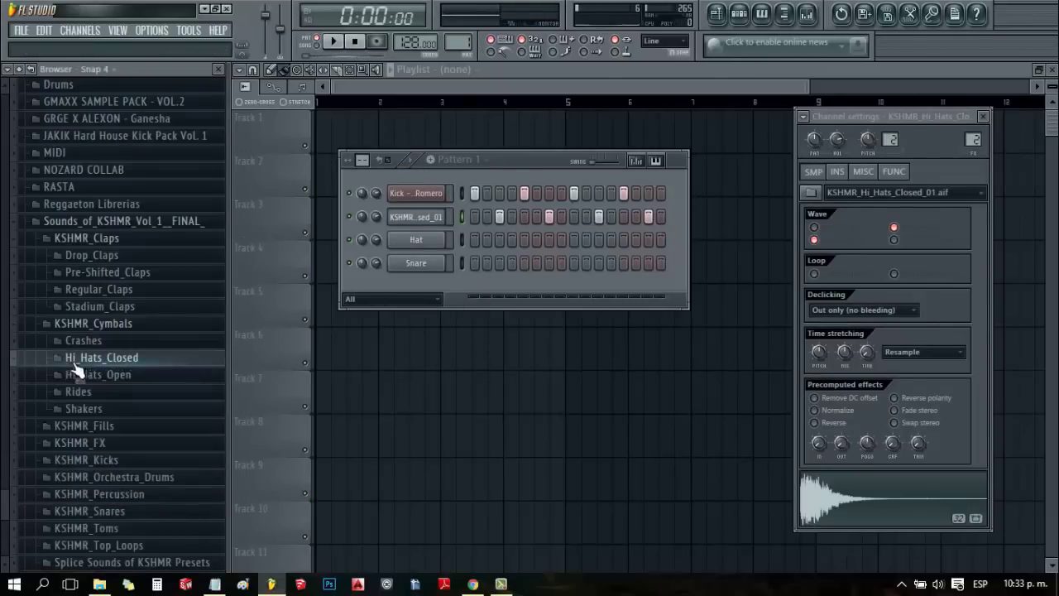
pyautogui.click(130, 290)
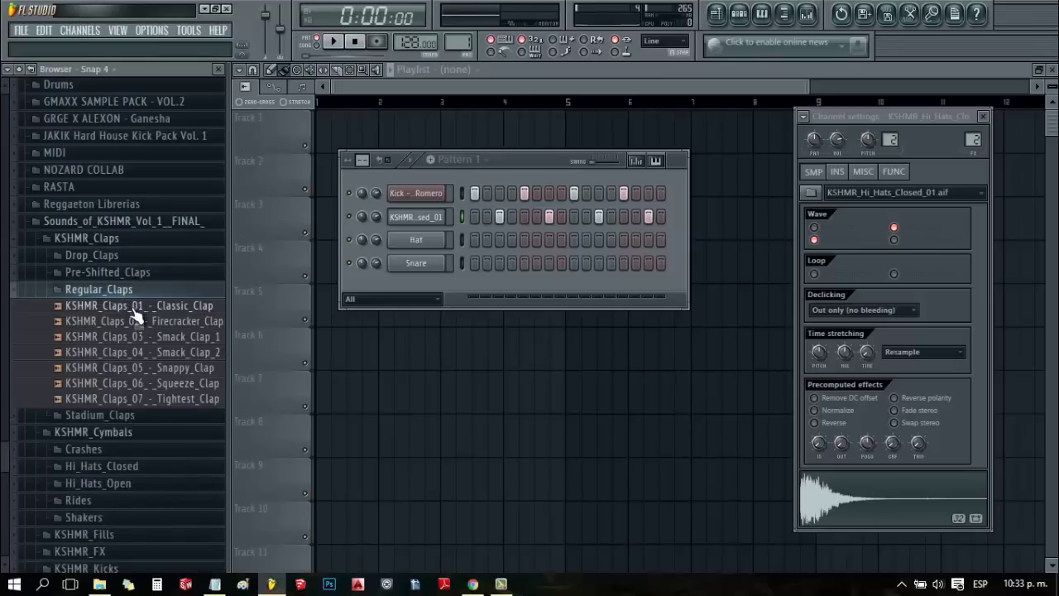
pyautogui.click(135, 308)
pyautogui.click(148, 321)
pyautogui.click(162, 336)
pyautogui.click(174, 354)
pyautogui.click(180, 369)
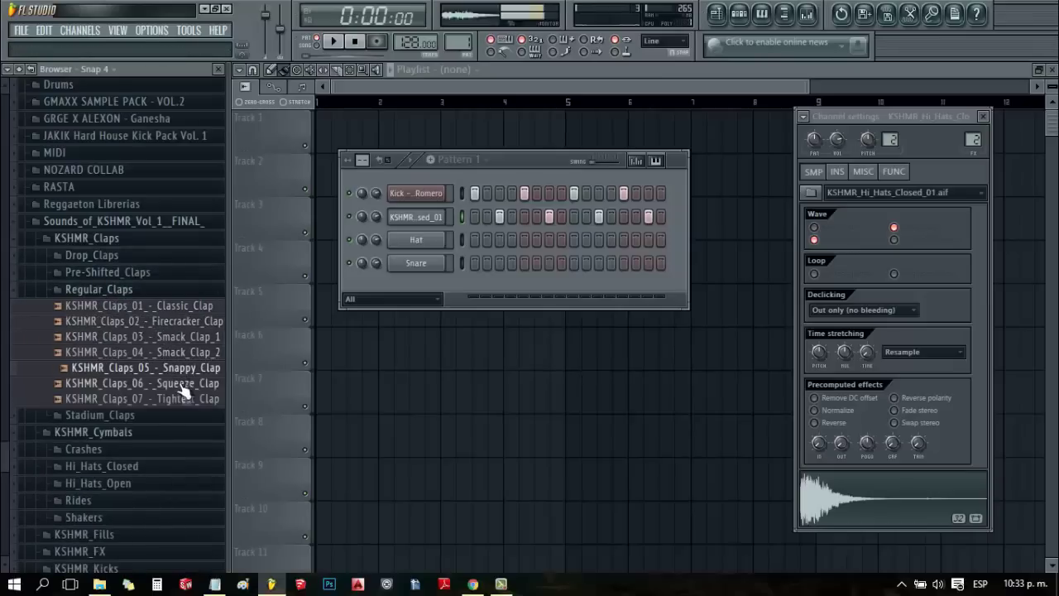
pyautogui.click(182, 384)
pyautogui.moveTo(184, 399); pyautogui.dragTo(400, 292)
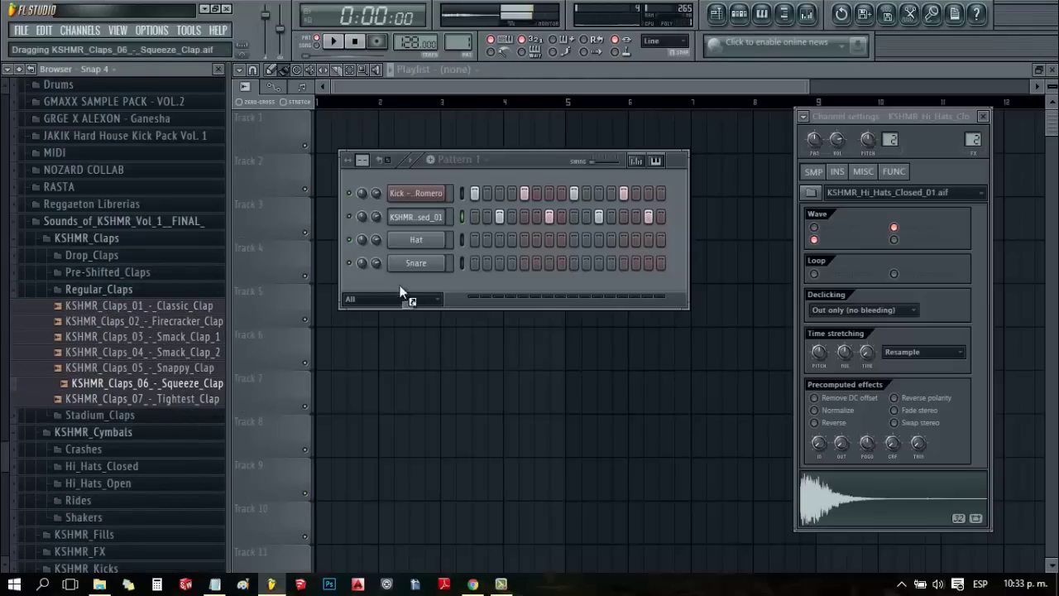
pyautogui.moveTo(414, 241); pyautogui.dragTo(417, 241)
# Step: Place the clap on steps 5 and 13, closing its channel settings while playing the pattern back
pyautogui.click(523, 240)
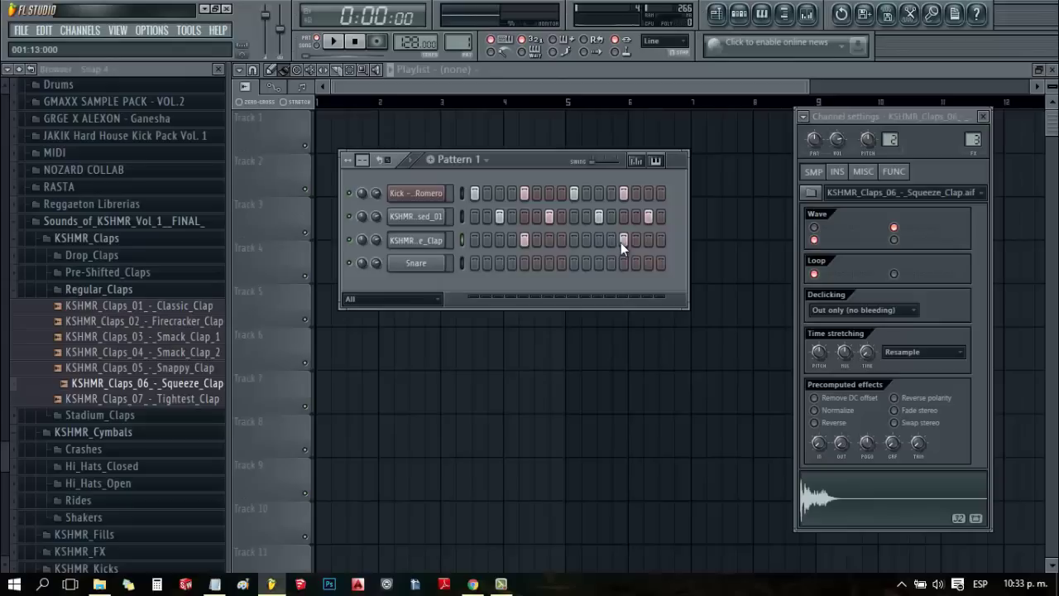
pyautogui.click(623, 240)
pyautogui.press('space')
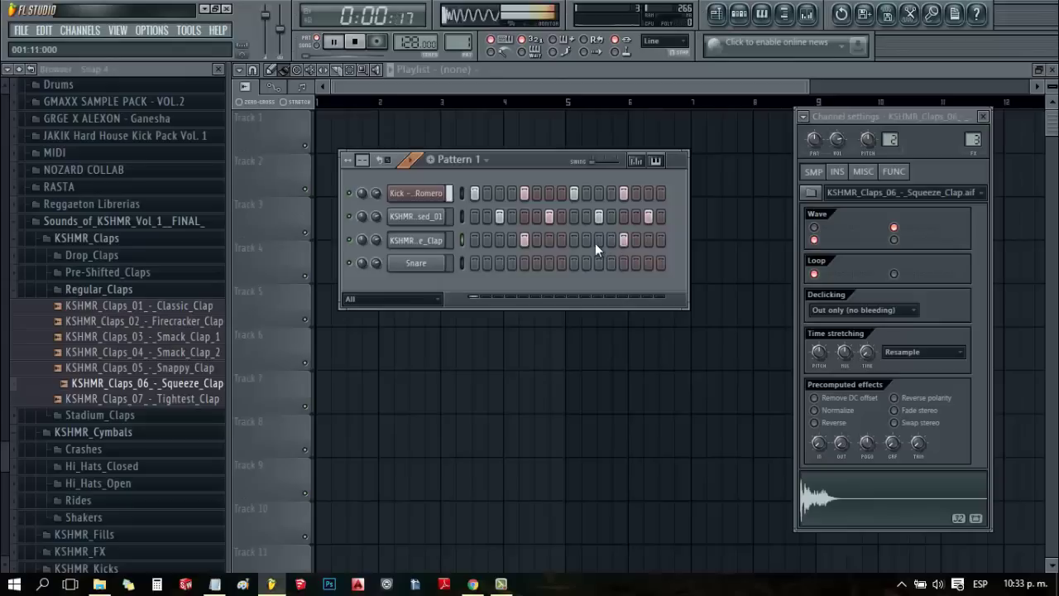
pyautogui.click(985, 118)
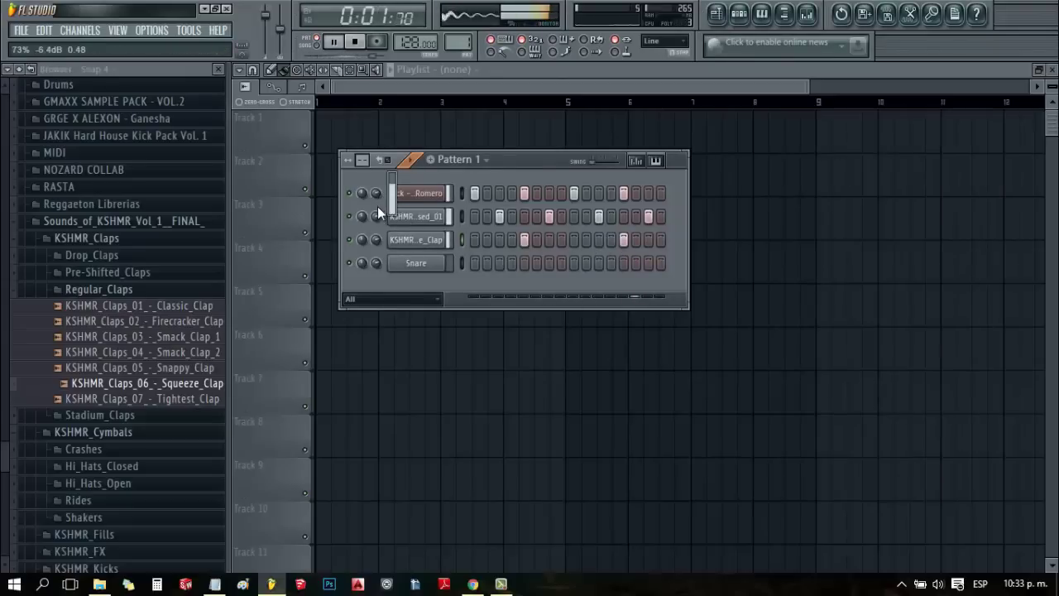
pyautogui.press('space')
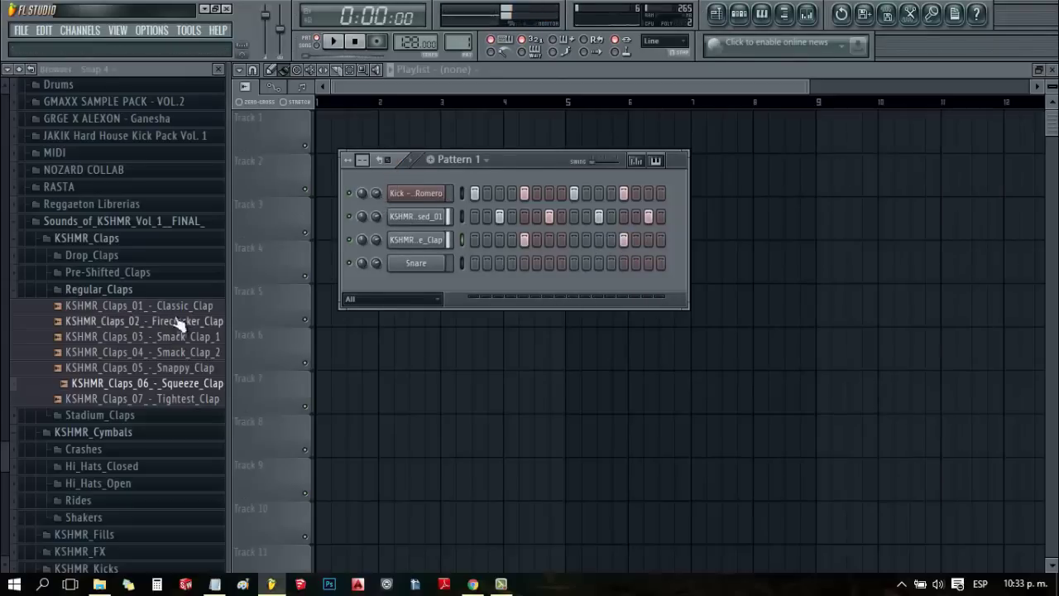
# Step: Audition the ride samples, replace the Snare channel's sample with KSHMR_Ride_01, and play the pattern back
pyautogui.click(65, 290)
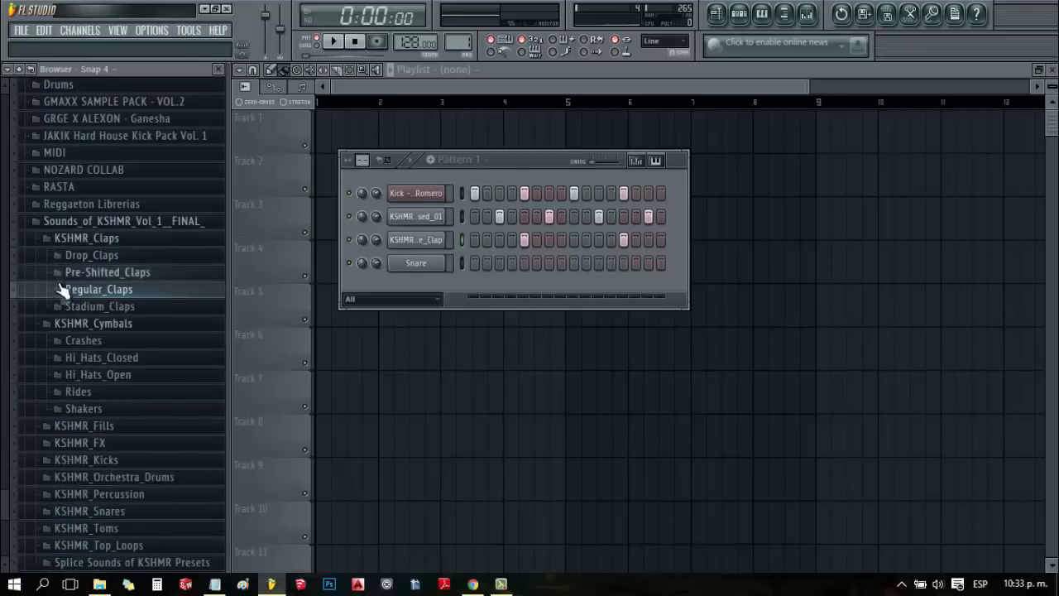
pyautogui.click(79, 392)
pyautogui.click(116, 408)
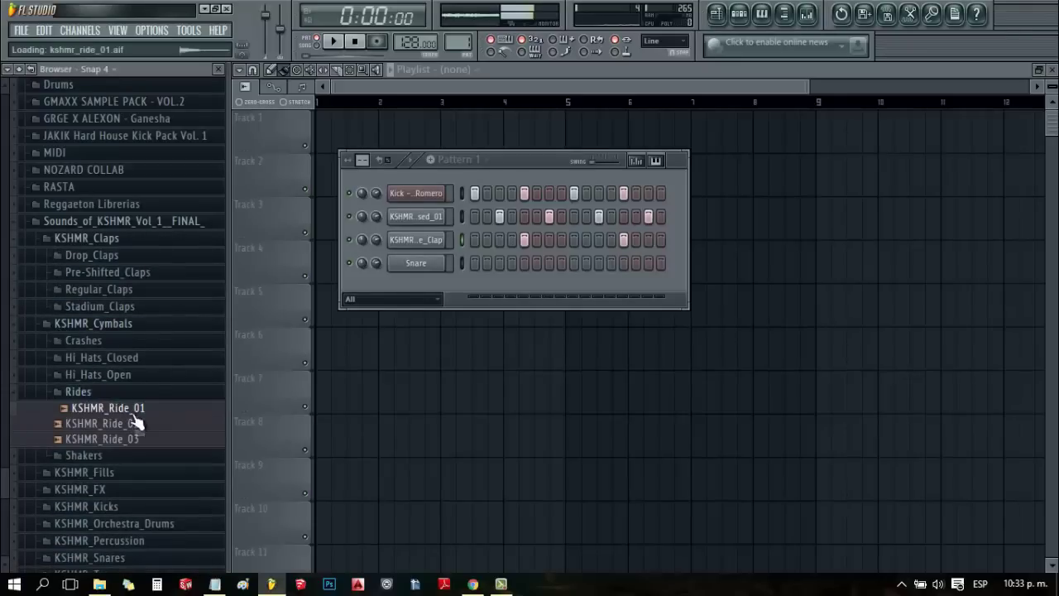
pyautogui.click(132, 423)
pyautogui.click(127, 413)
pyautogui.moveTo(129, 414); pyautogui.dragTo(425, 273)
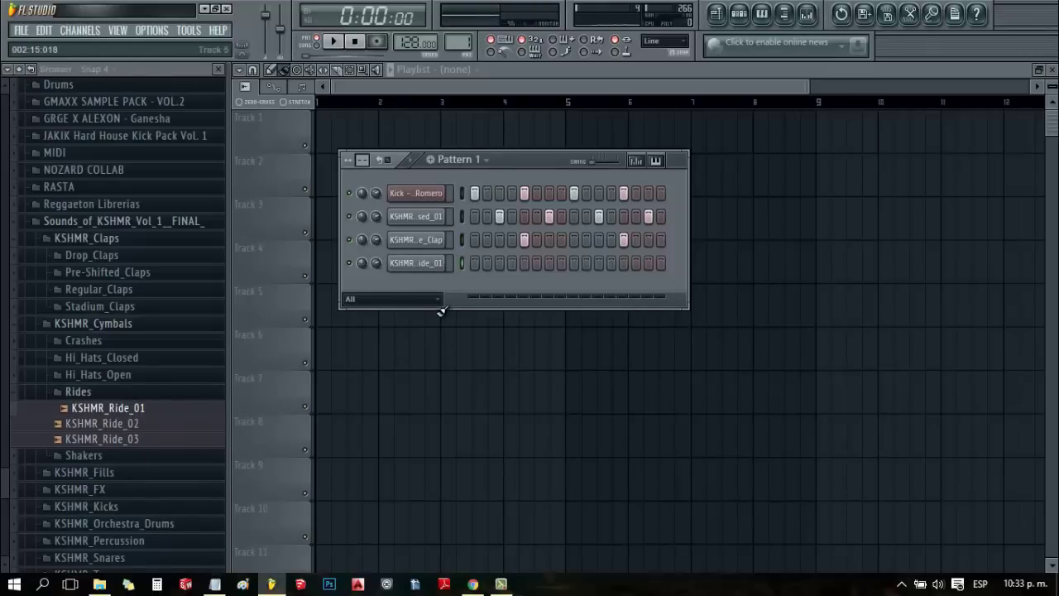
pyautogui.press('space')
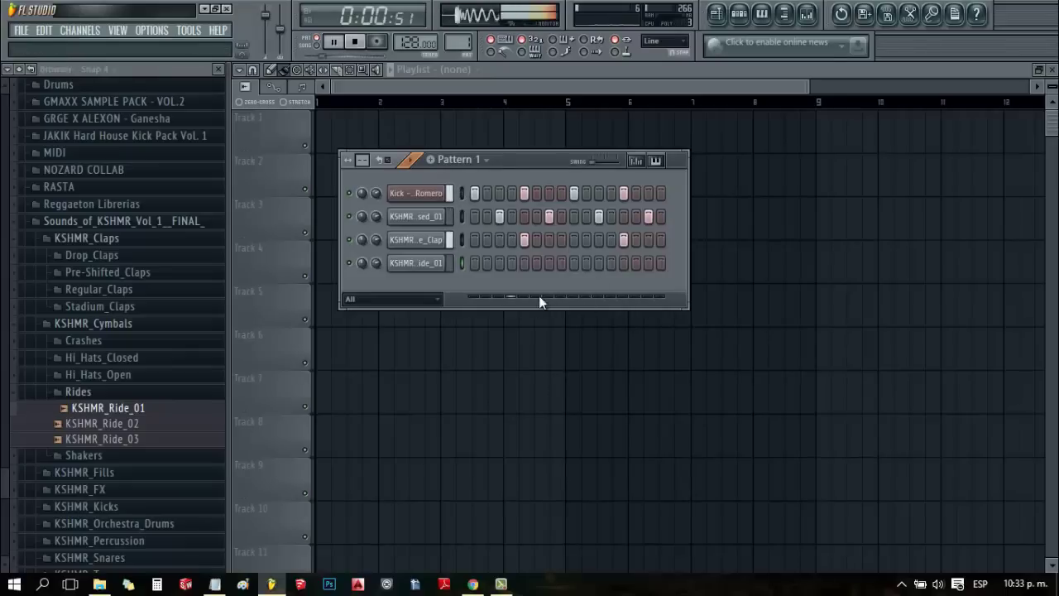
pyautogui.press('space')
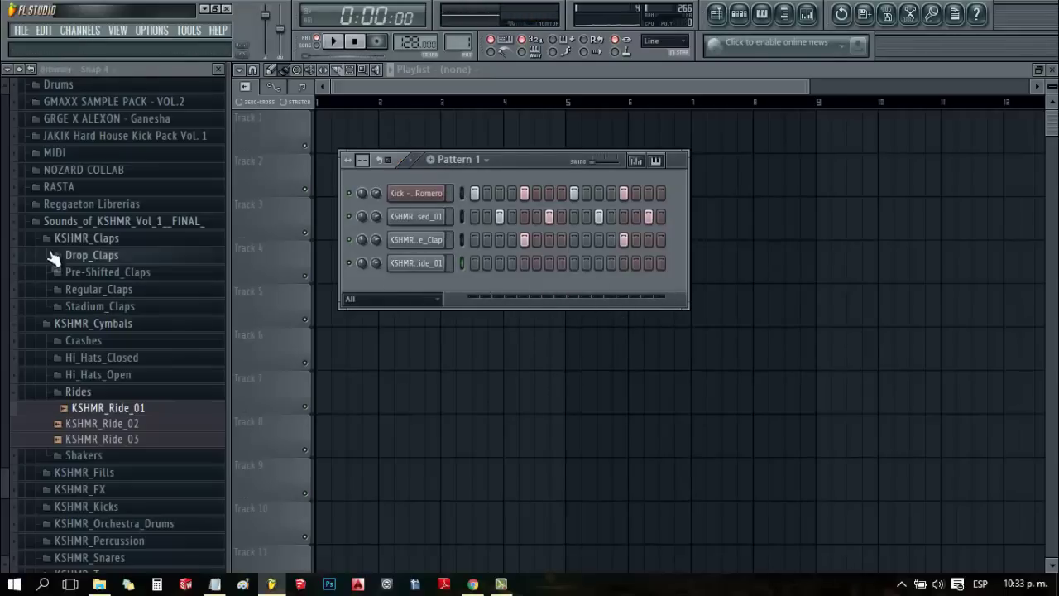
# Step: Insert a Sylenth1 channel above the kick and move its window up fully into view
pyautogui.click(35, 222)
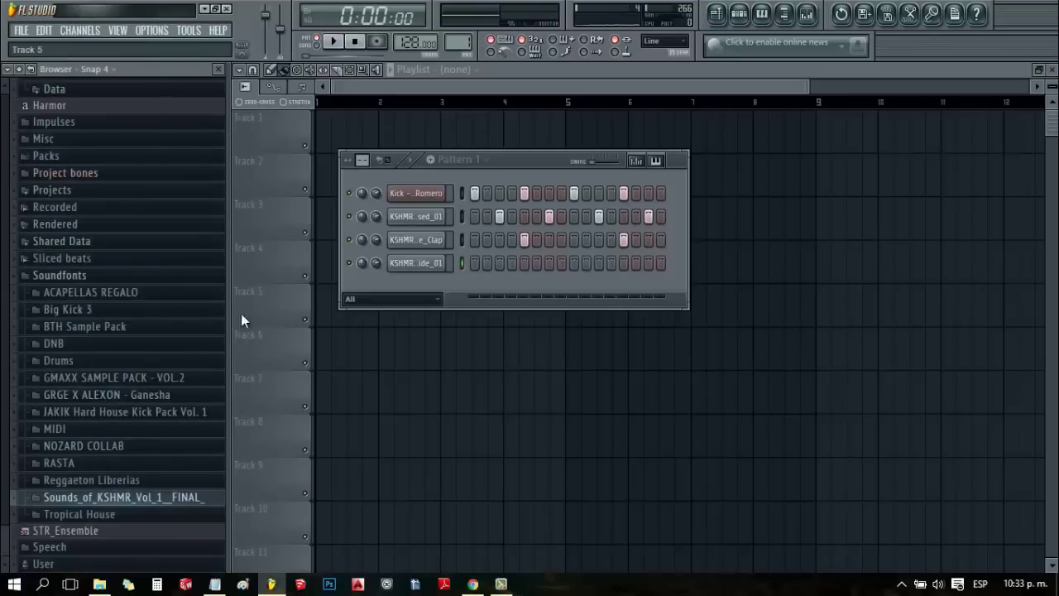
pyautogui.rightClick(423, 205)
pyautogui.moveTo(501, 366)
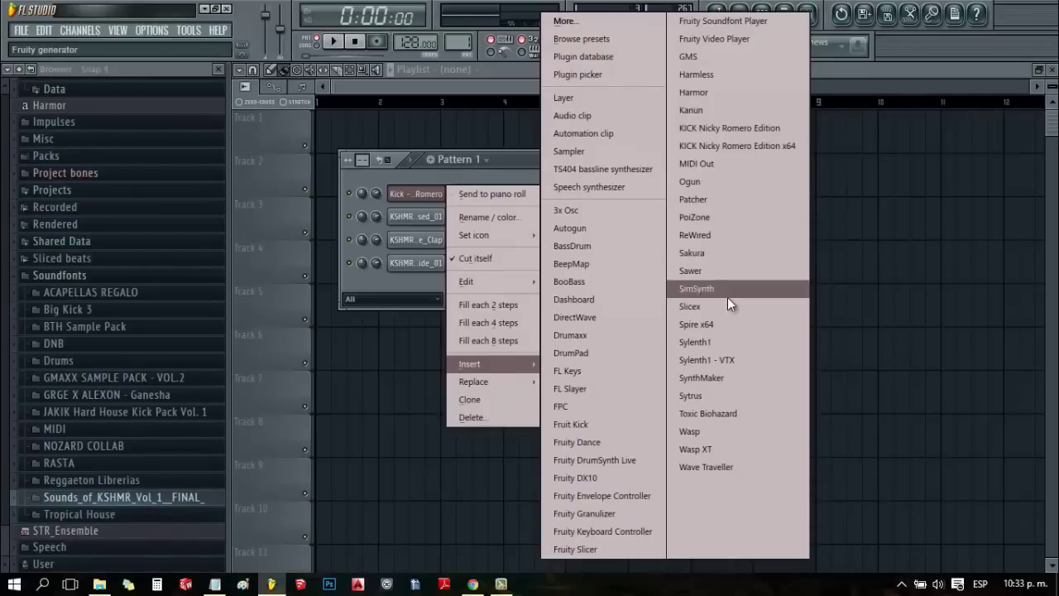
pyautogui.click(725, 342)
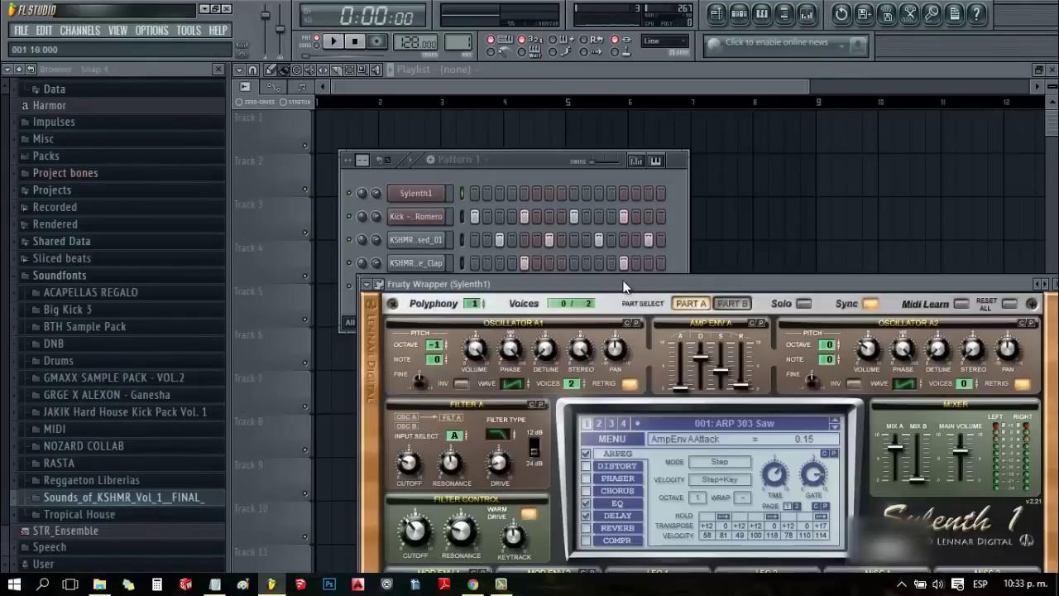
pyautogui.moveTo(625, 287); pyautogui.dragTo(526, 118)
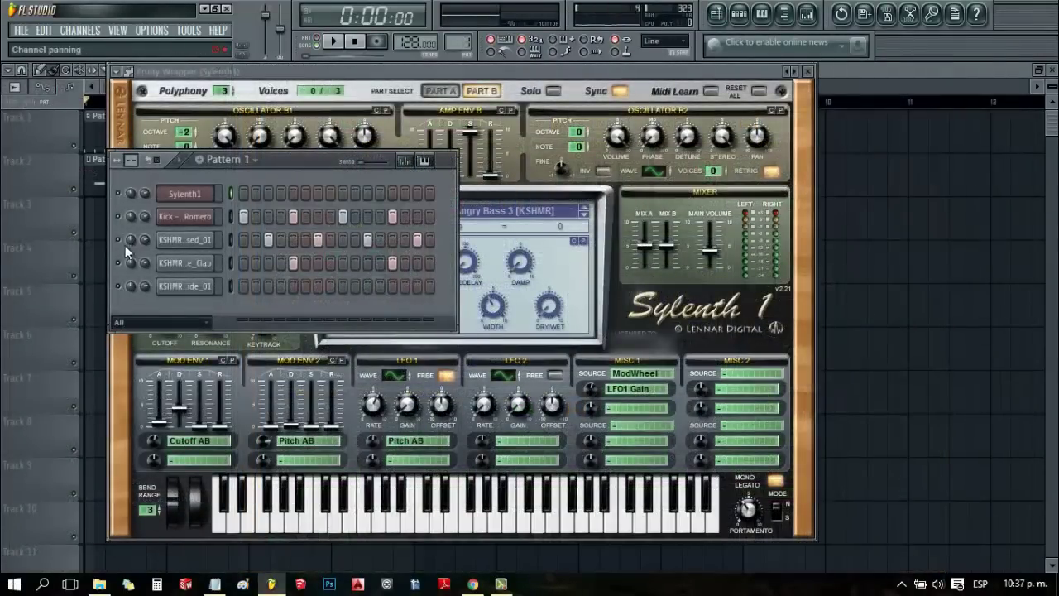
# Step: Play Pattern 1 back, clone it, and clear the hi-hat steps in the clone
pyautogui.press('space')
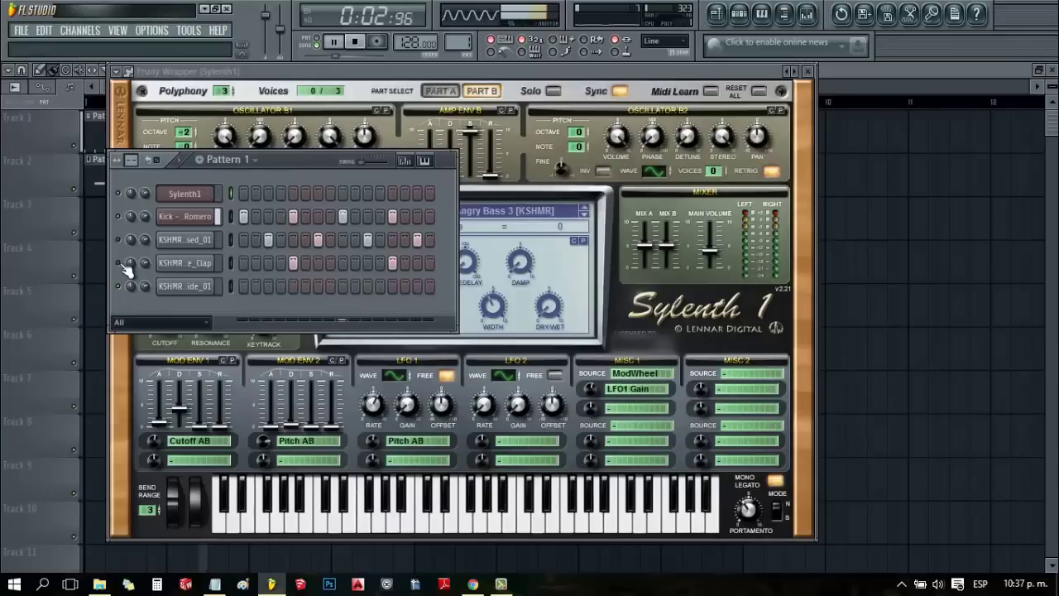
pyautogui.press('space')
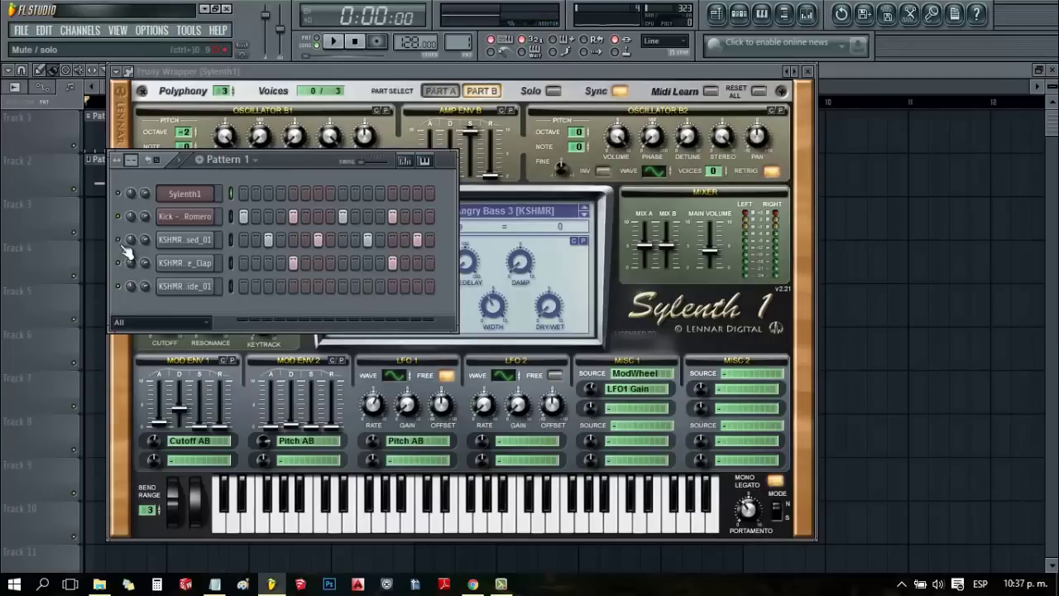
pyautogui.click(248, 159)
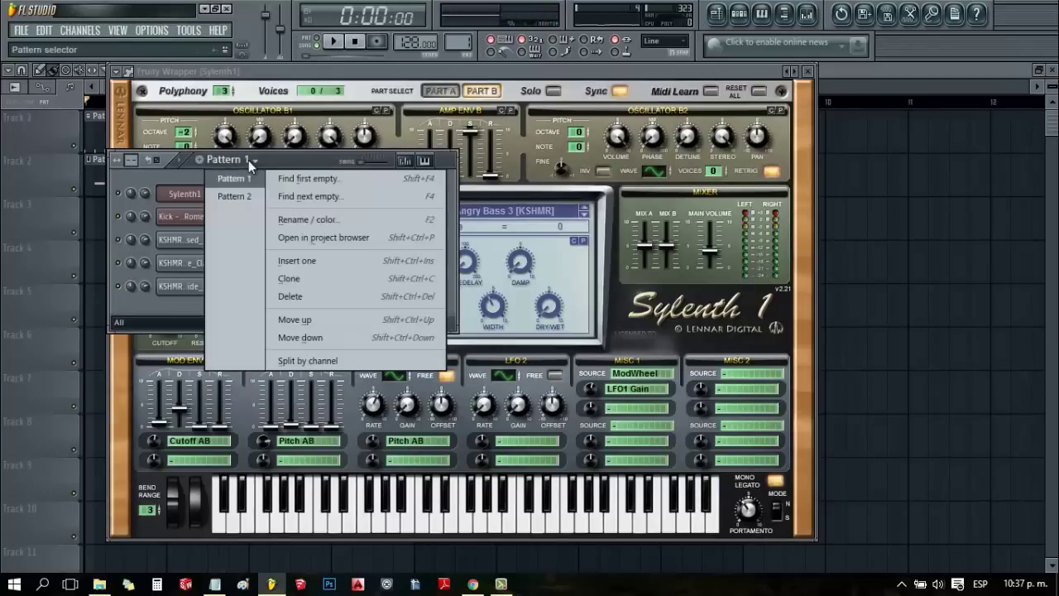
pyautogui.click(308, 276)
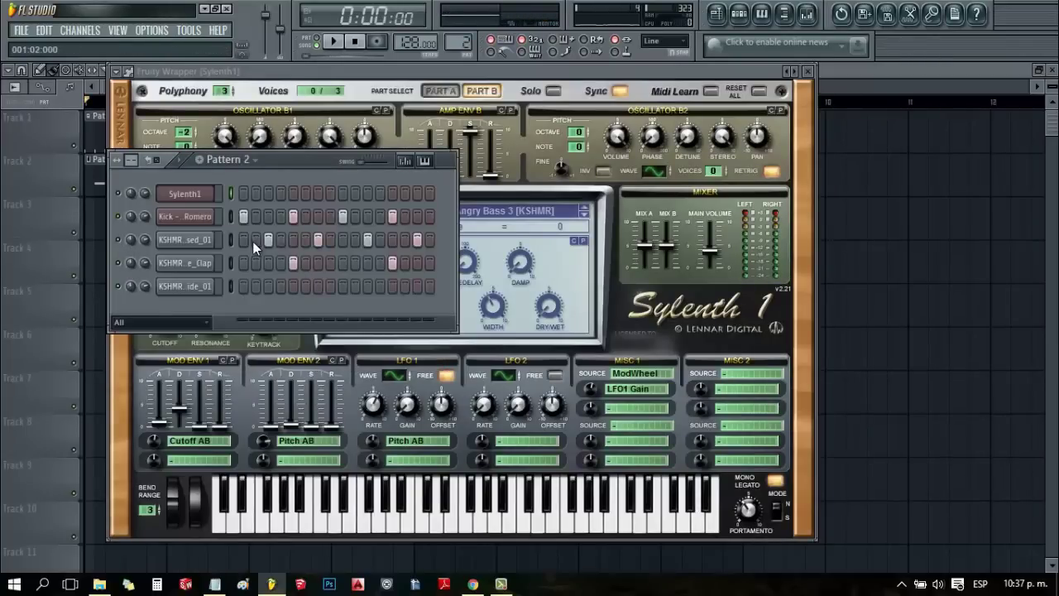
pyautogui.moveTo(252, 241); pyautogui.dragTo(422, 232)
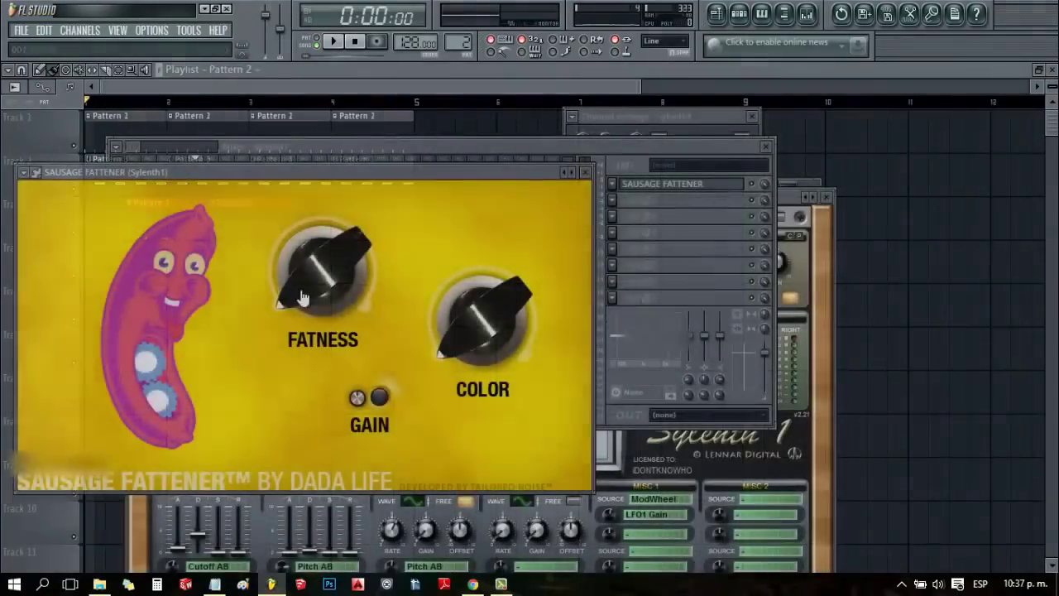
# Step: Try high and low Fatness amounts in Sylenth1's Sausage Fattener, settle on about 8% during playback, and close the effect
pyautogui.moveTo(319, 273); pyautogui.dragTo(320, 225)
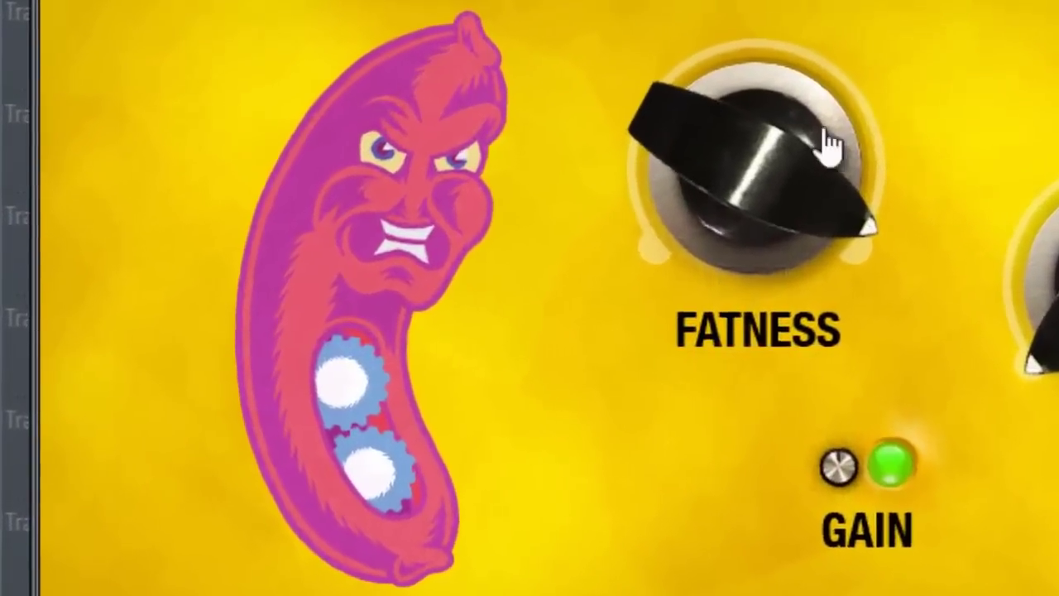
pyautogui.moveTo(761, 169); pyautogui.dragTo(761, 595)
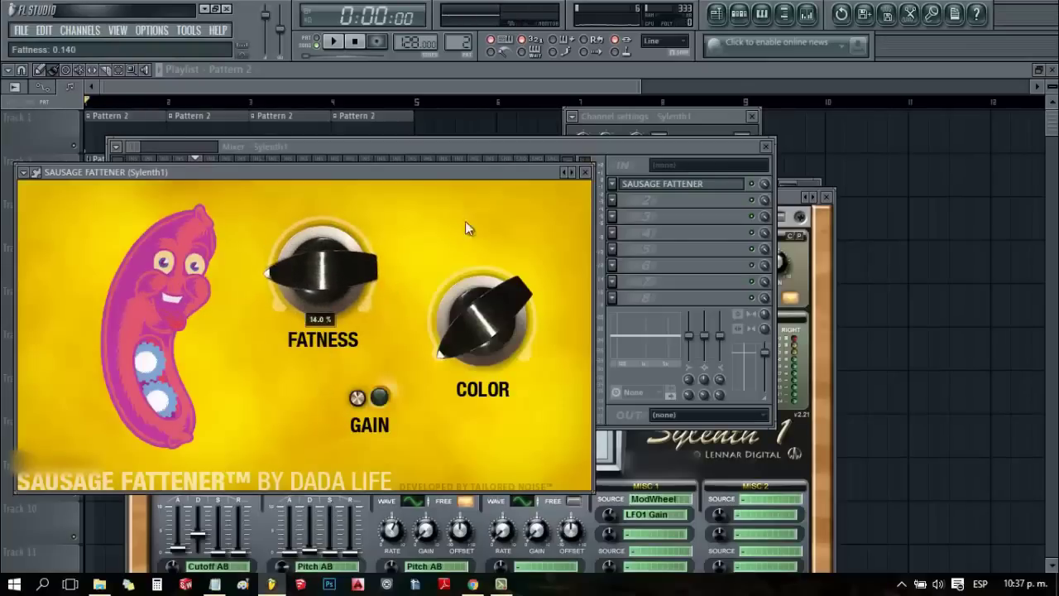
pyautogui.press('space')
pyautogui.moveTo(347, 267); pyautogui.dragTo(344, 286)
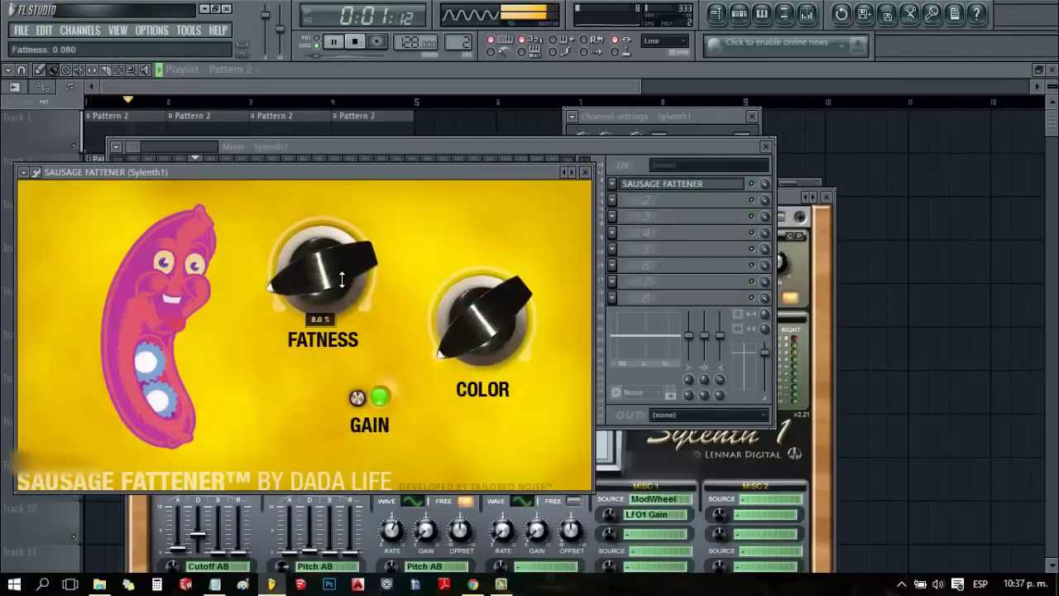
pyautogui.click(585, 172)
pyautogui.press('space')
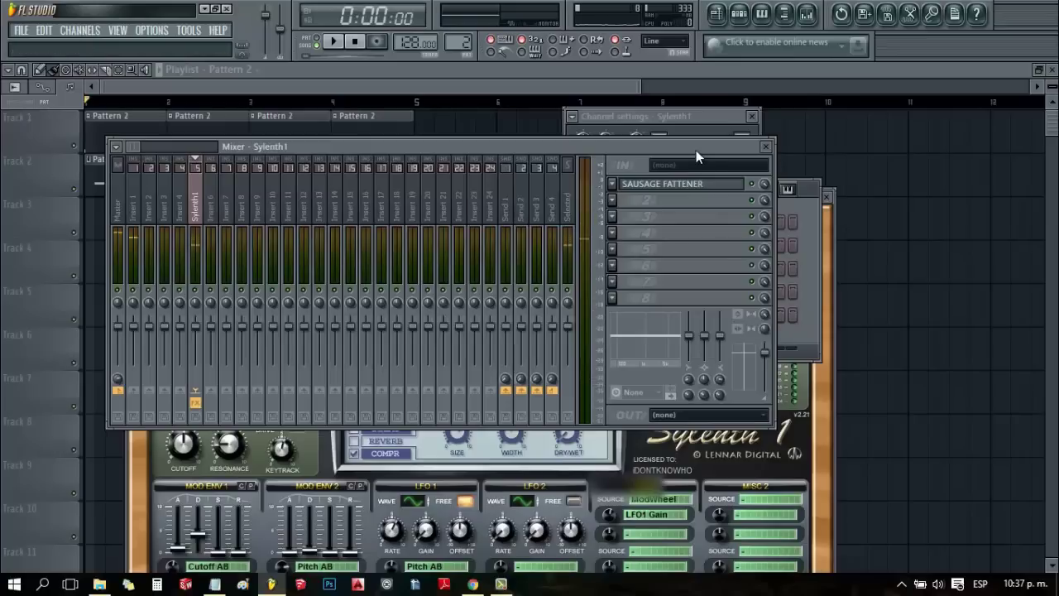
# Step: Play the song back with the Sylenth1 mixer levels in view, and close the mixer and the Sylenth1 window
pyautogui.press('space')
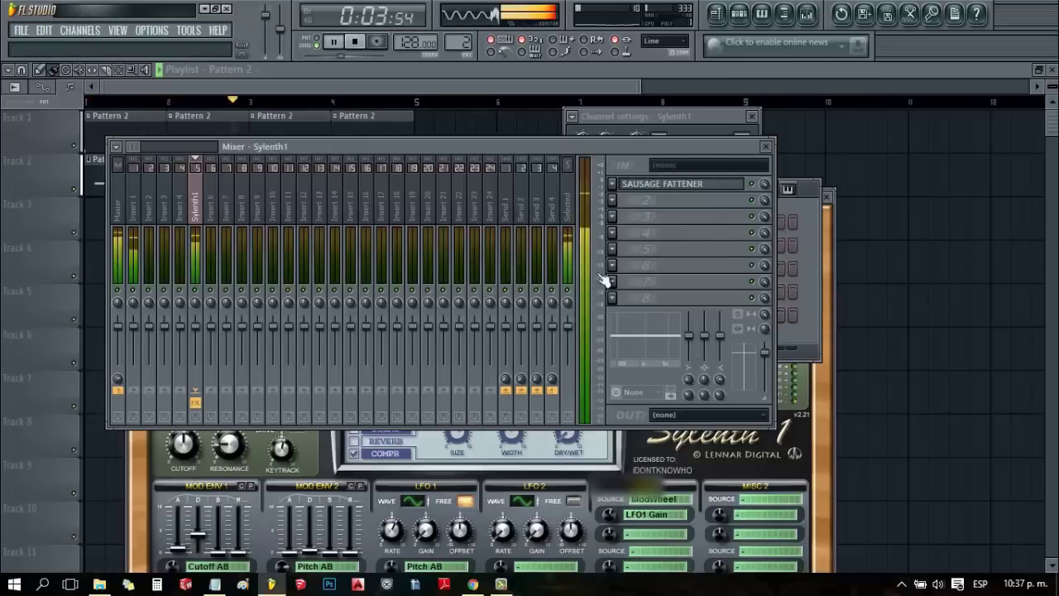
pyautogui.press('space')
pyautogui.press('F9')
pyautogui.click(831, 202)
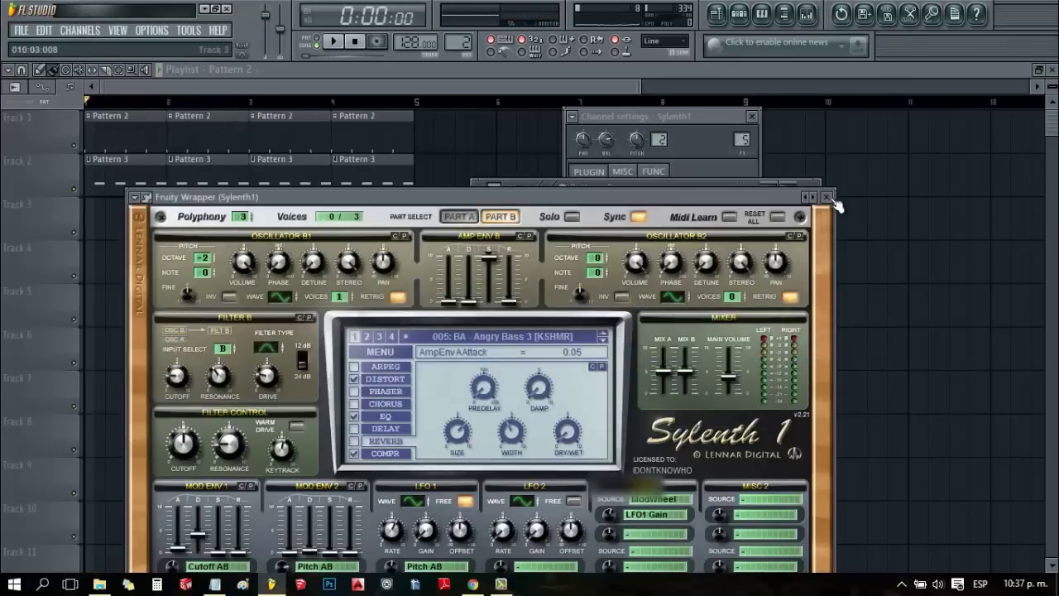
# Step: Close the Sylenth1 window and its channel settings, and show the sample browser with its column widened to reveal full folder names
pyautogui.click(826, 197)
pyautogui.click(740, 15)
pyautogui.click(751, 118)
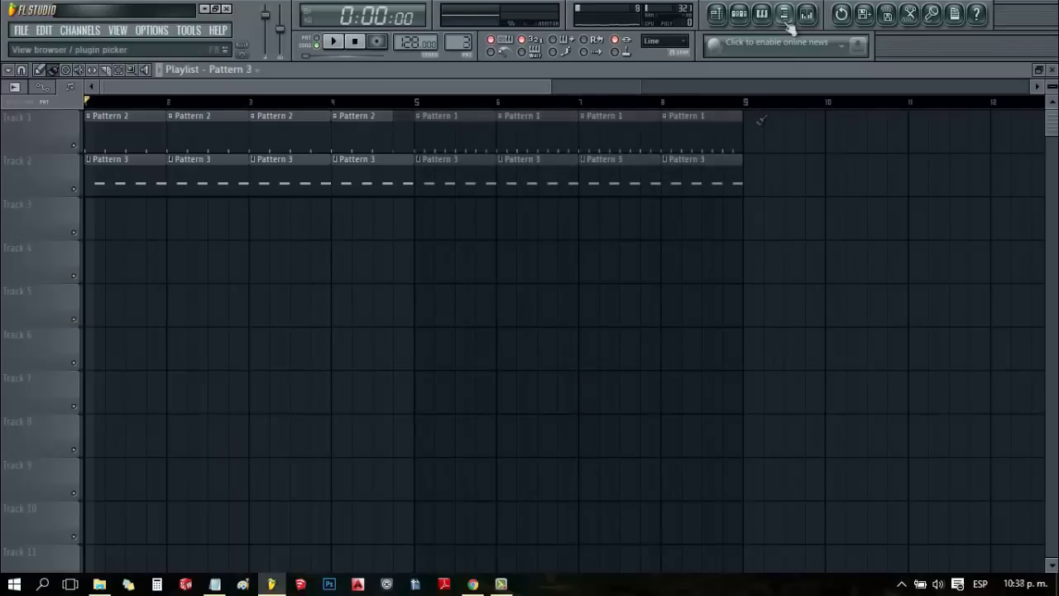
pyautogui.click(782, 24)
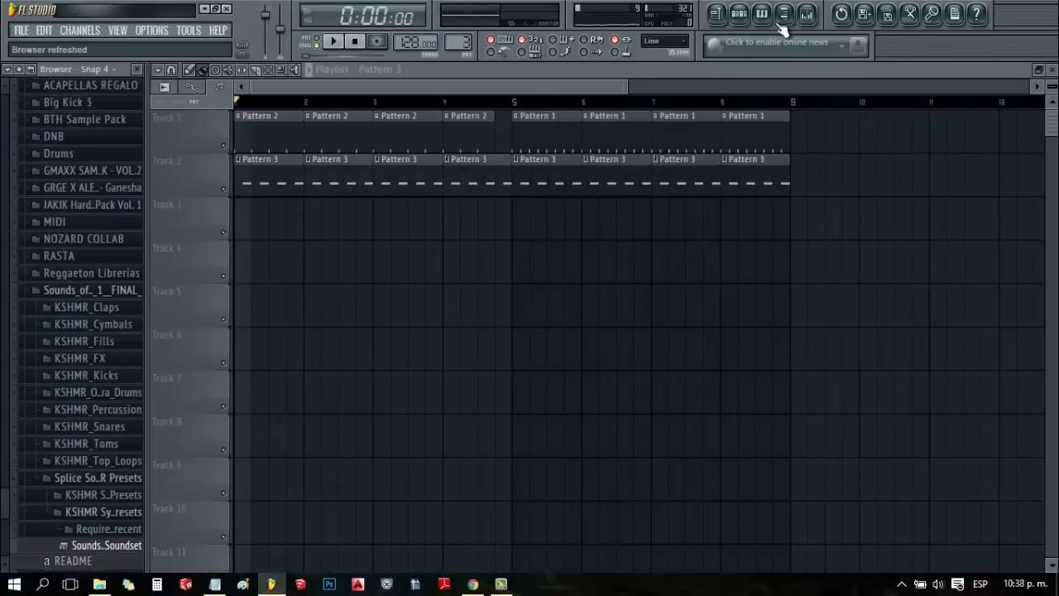
pyautogui.moveTo(147, 336); pyautogui.dragTo(220, 344)
# Step: Collapse the KSHMR pack and look through the Vocals folder and its Chants in GMAXX SAMPLE PACK - VOL.2
pyautogui.click(39, 297)
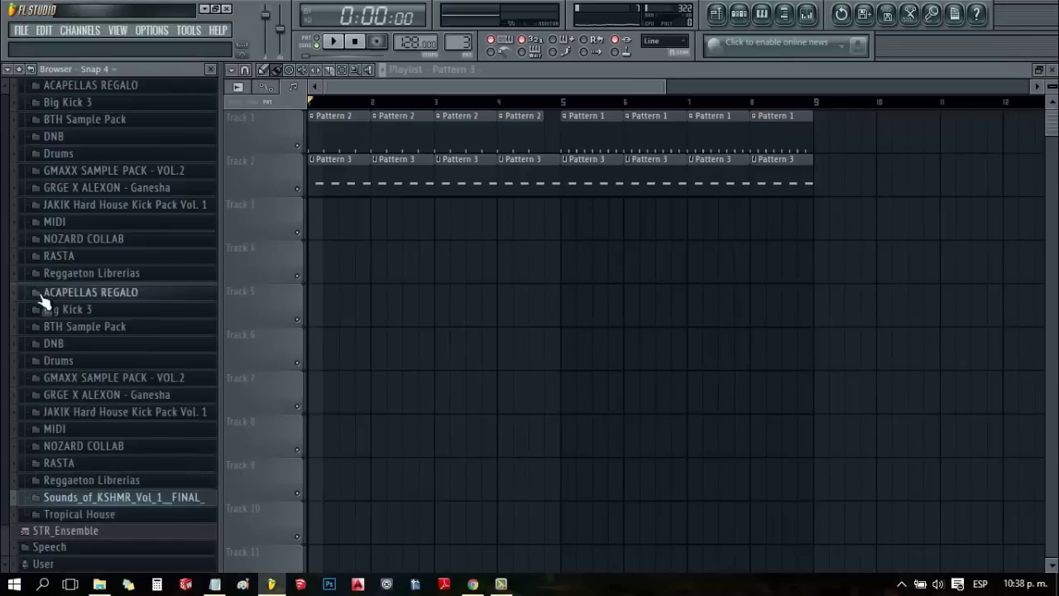
pyautogui.click(124, 381)
pyautogui.click(111, 516)
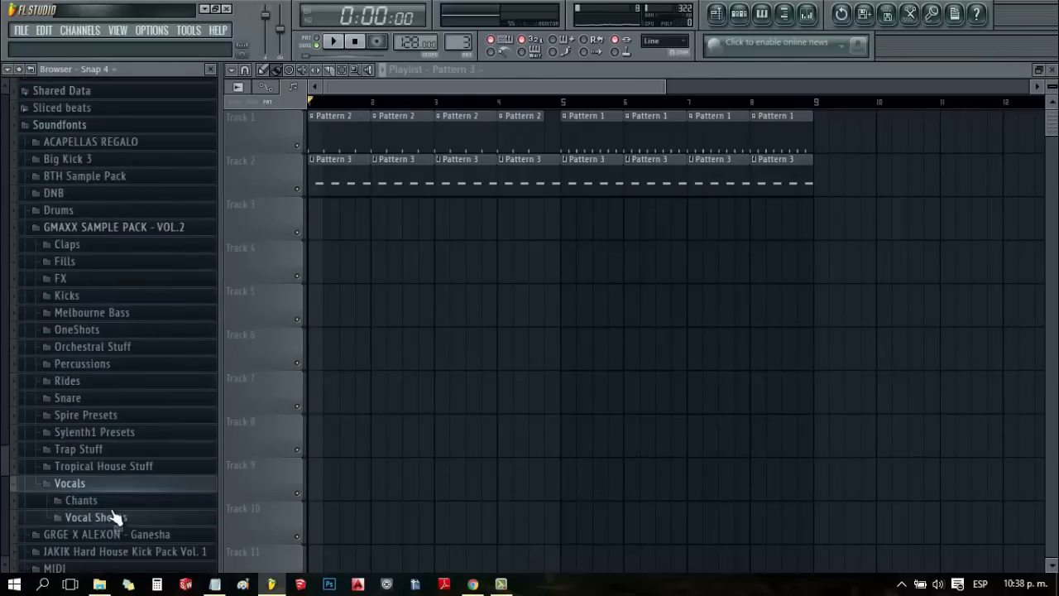
pyautogui.click(124, 499)
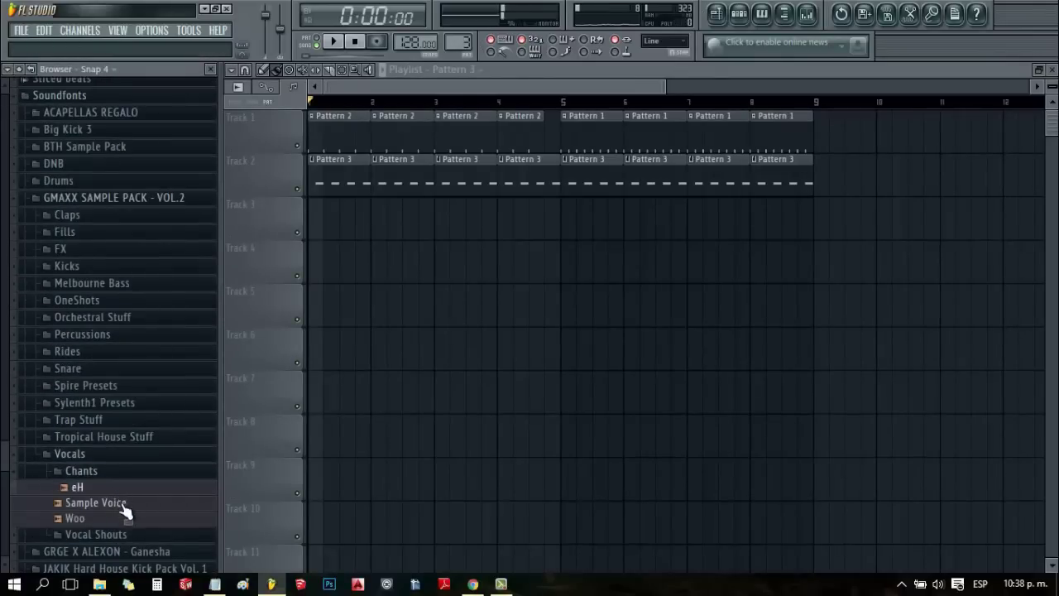
pyautogui.click(68, 459)
# Step: Expand the Sounds_of_KSHMR_Vol_1 pack and open the Vocal_FX folder inside KSHMR_FX
pyautogui.scroll(-2, 108, 466)
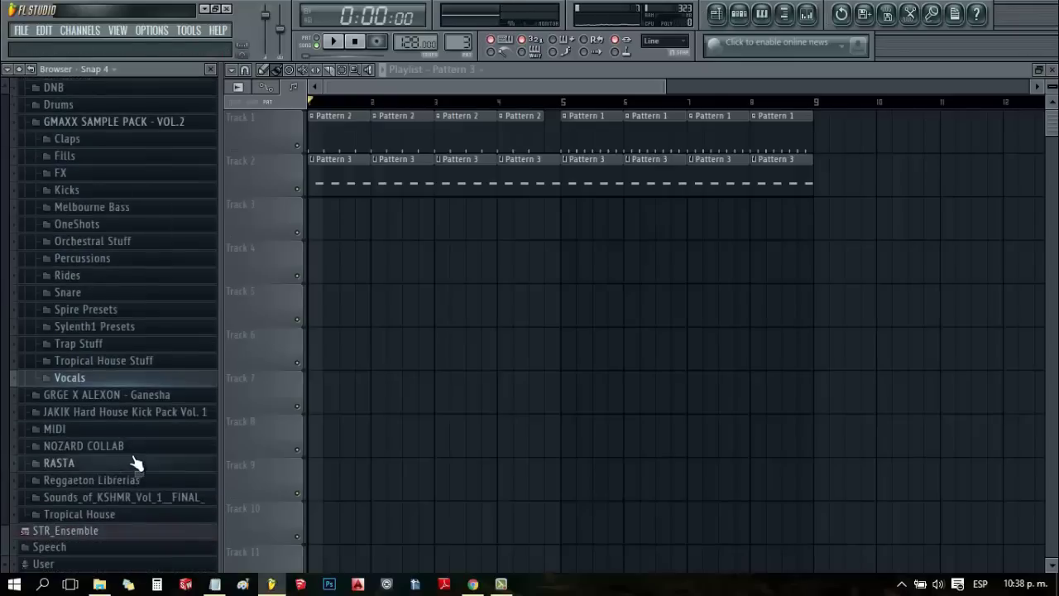
pyautogui.click(146, 496)
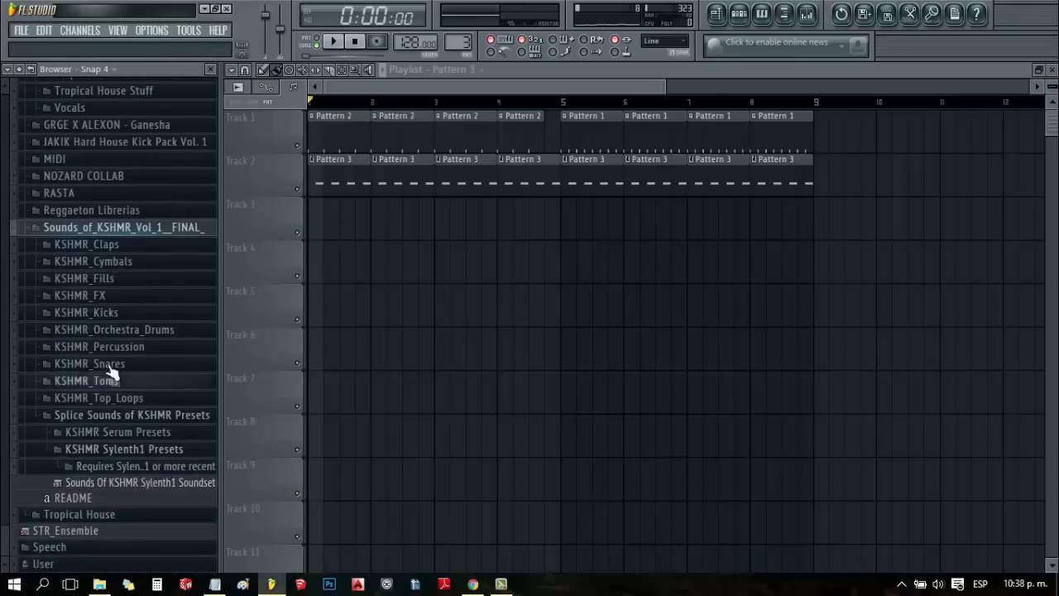
pyautogui.click(116, 297)
pyautogui.click(121, 451)
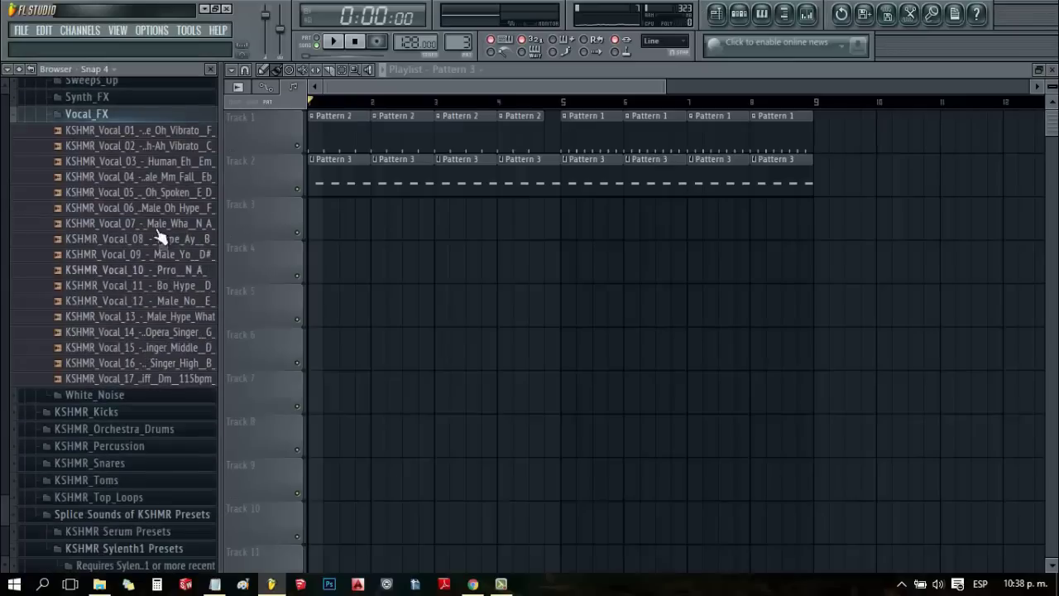
# Step: Audition the KSHMR vocal samples one by one from KSHMR_Vocal_01 to KSHMR_Vocal_16
pyautogui.click(166, 131)
pyautogui.click(174, 146)
pyautogui.click(182, 162)
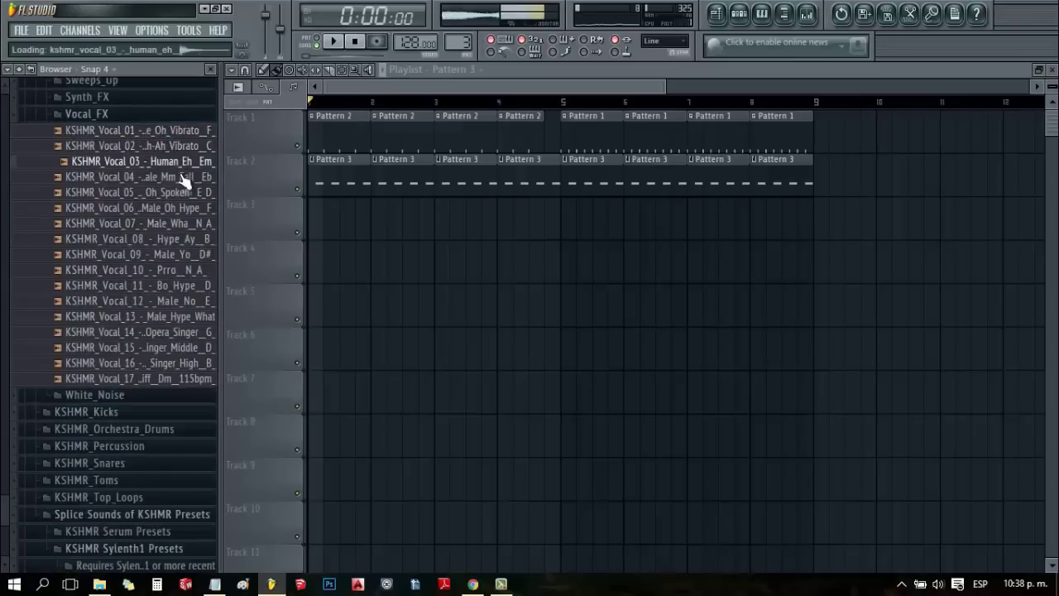
pyautogui.click(182, 177)
pyautogui.click(183, 192)
pyautogui.click(182, 208)
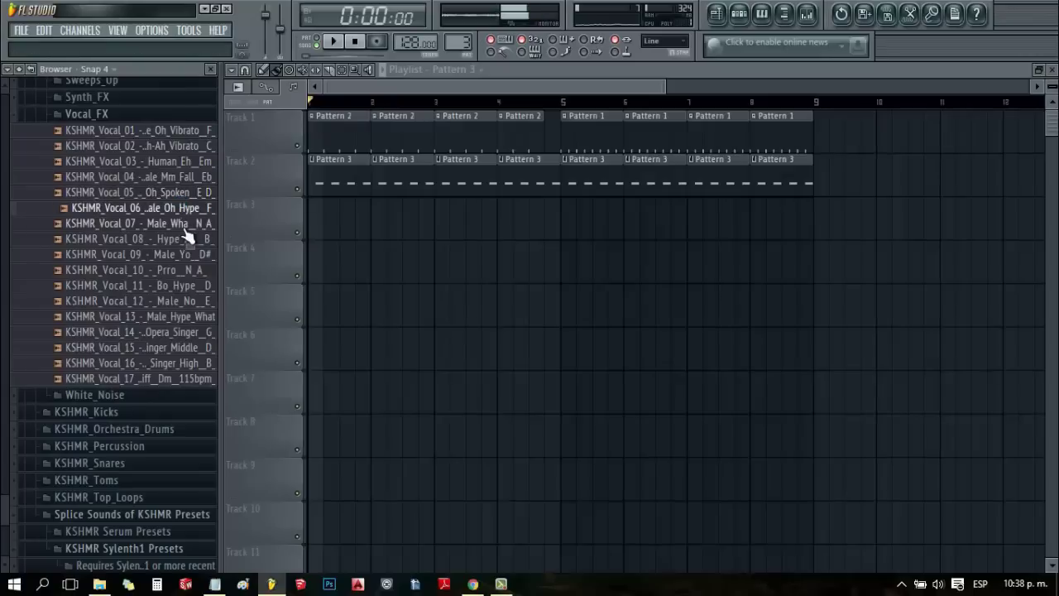
pyautogui.click(182, 224)
pyautogui.click(183, 239)
pyautogui.click(186, 254)
pyautogui.click(187, 273)
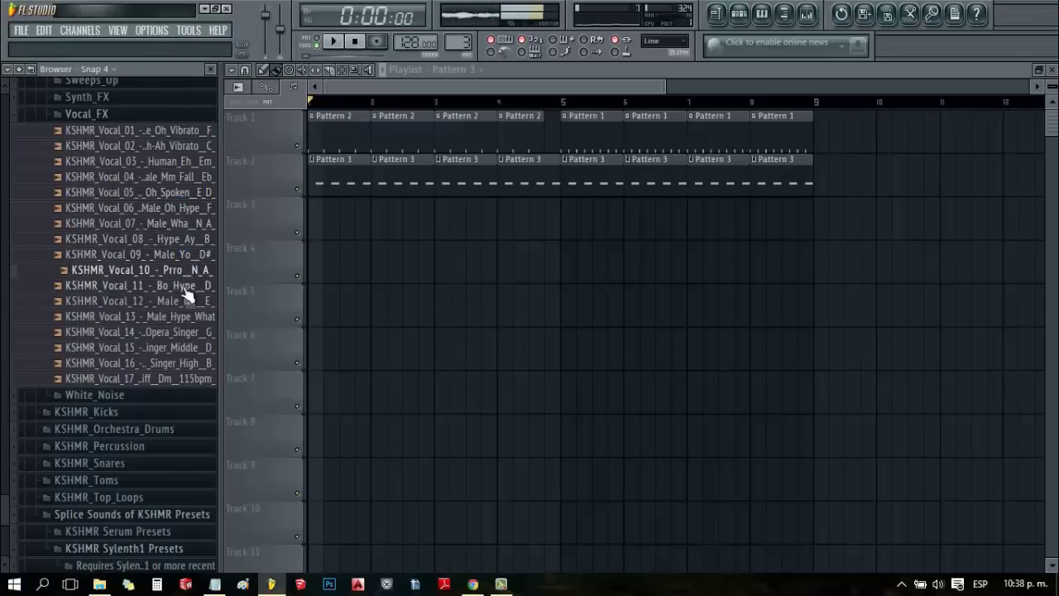
pyautogui.click(185, 286)
pyautogui.click(188, 302)
pyautogui.click(189, 317)
pyautogui.click(189, 332)
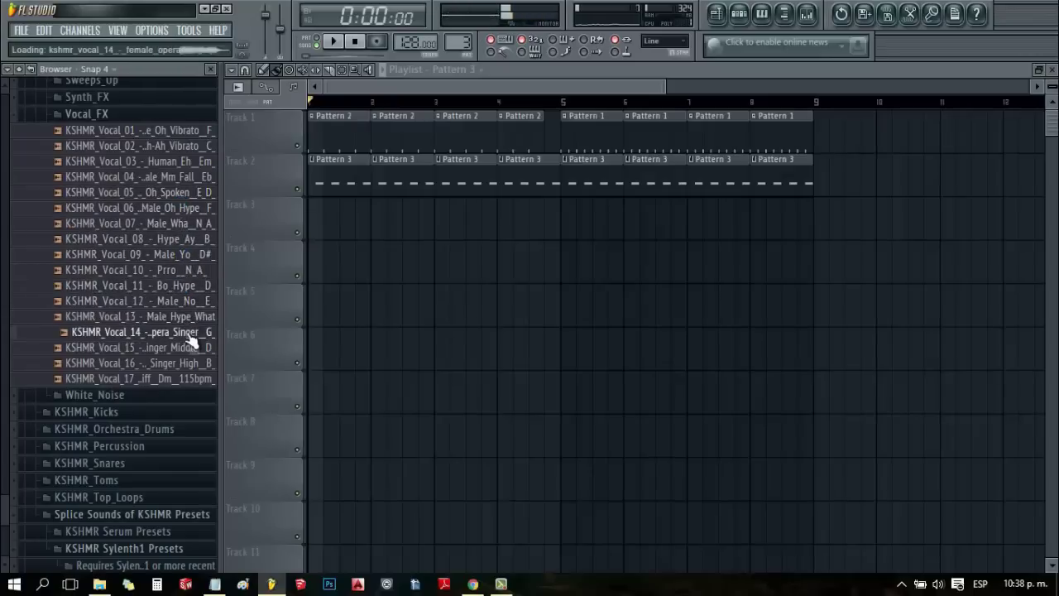
pyautogui.click(190, 347)
pyautogui.click(189, 363)
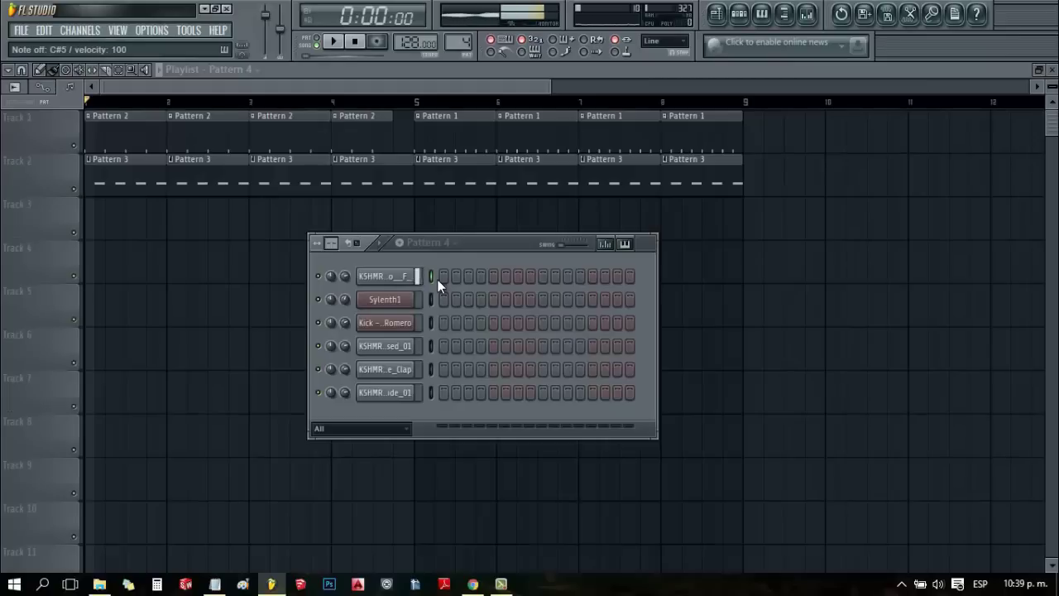
# Step: Open the piano roll of the KSHMR vocal channel in Pattern 4 and adjust the length of the last C5 note in bar 2
pyautogui.rightClick(404, 278)
pyautogui.click(435, 279)
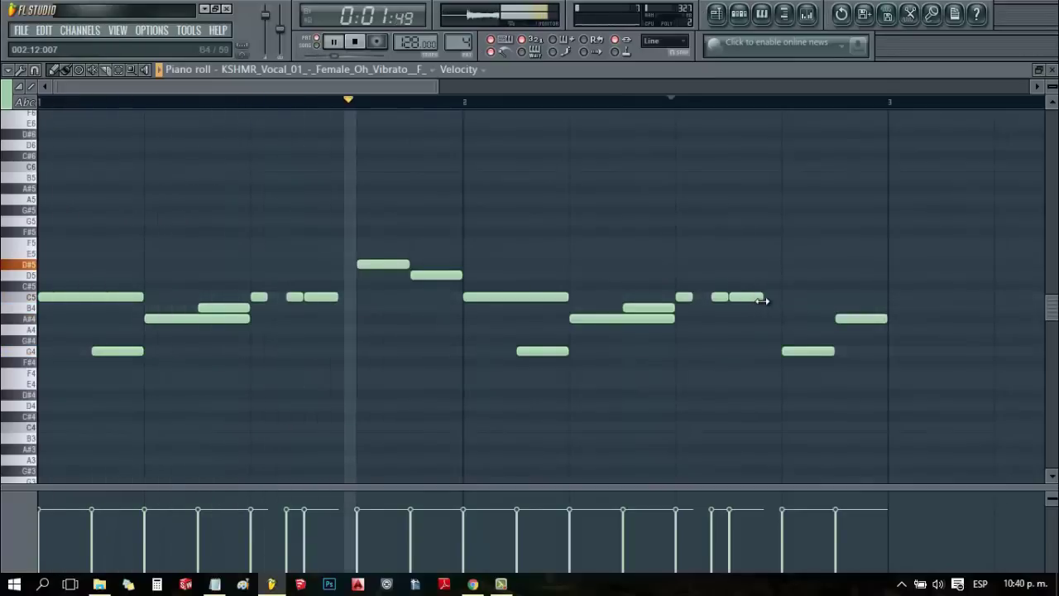
pyautogui.moveTo(761, 296)
pyautogui.mouseDown()
pyautogui.moveTo(809, 306)
pyautogui.moveTo(763, 299)
pyautogui.mouseUp()
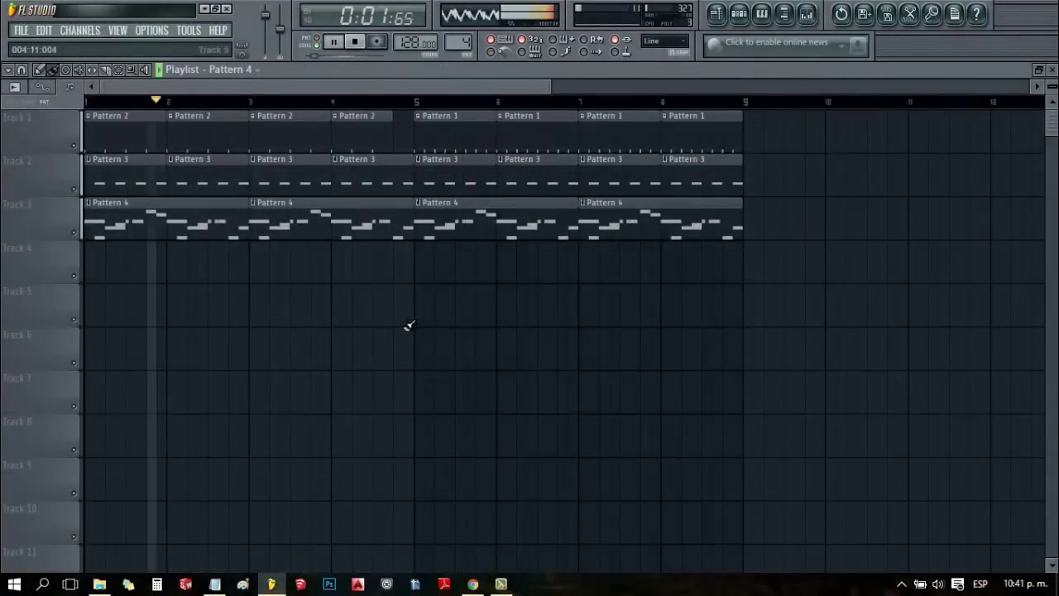
# Step: Stop the song, bring up the step sequencer over the playlist and switch it to the empty Pattern 5
pyautogui.press('space')
pyautogui.click(739, 13)
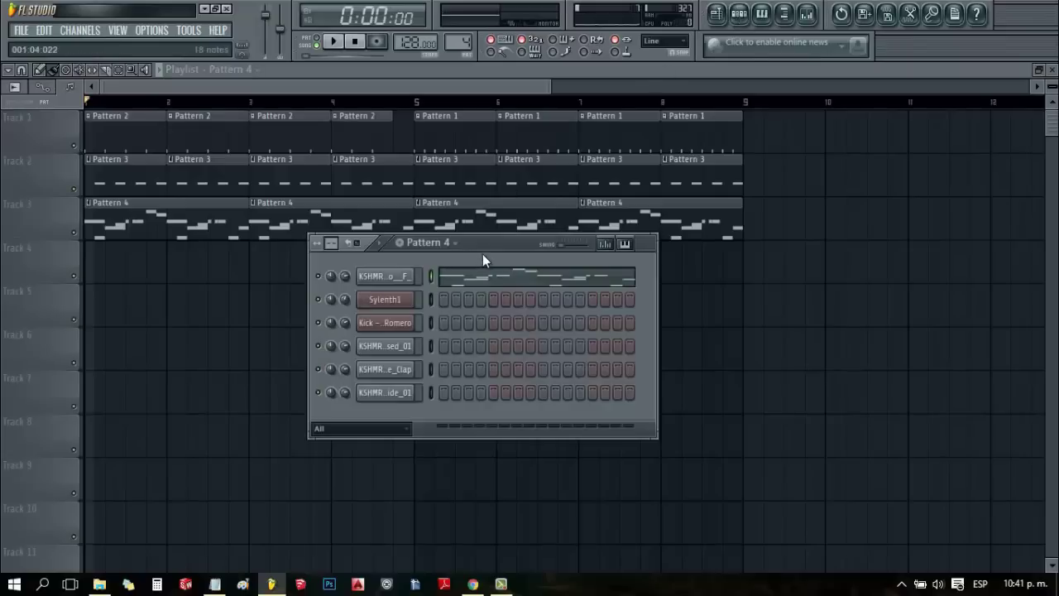
pyautogui.moveTo(482, 254); pyautogui.dragTo(447, 252)
pyautogui.scroll(1, 405, 248)
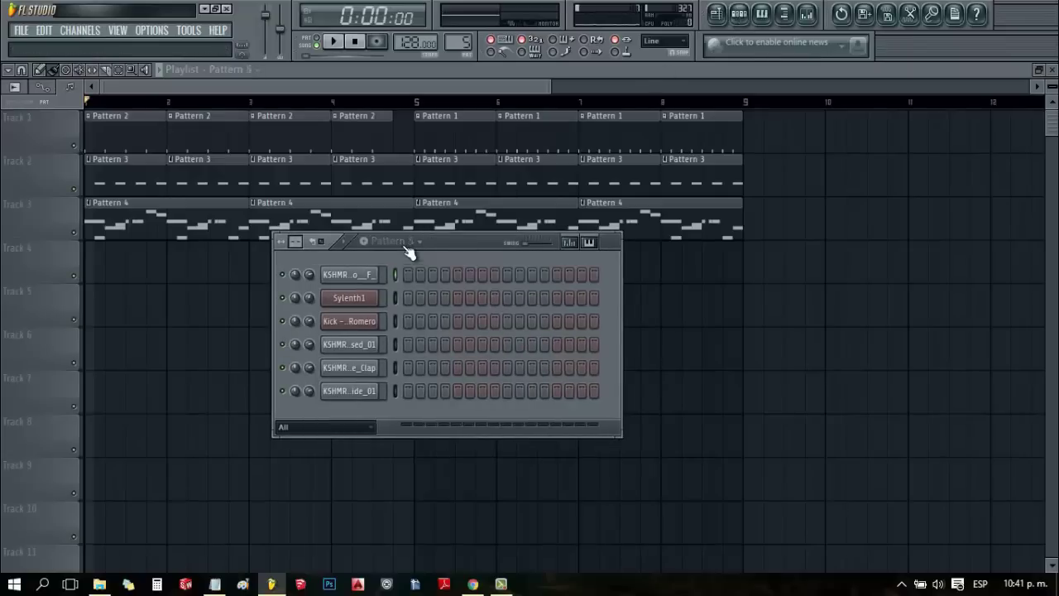
# Step: Clone the Sylenth1 channel and move the clone's plugin window up so its controls can be seen
pyautogui.rightClick(353, 278)
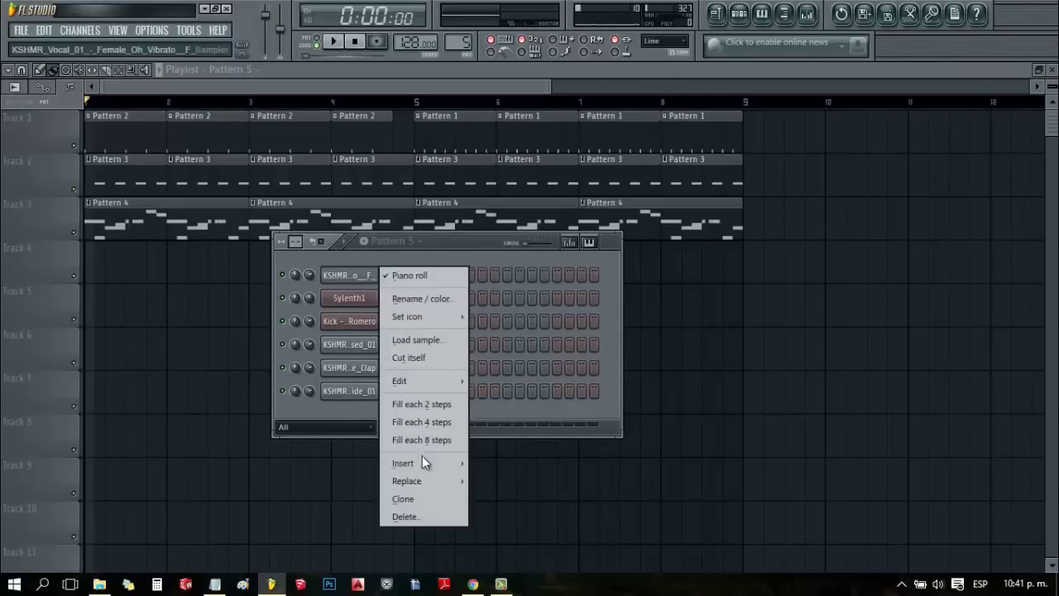
pyautogui.rightClick(365, 298)
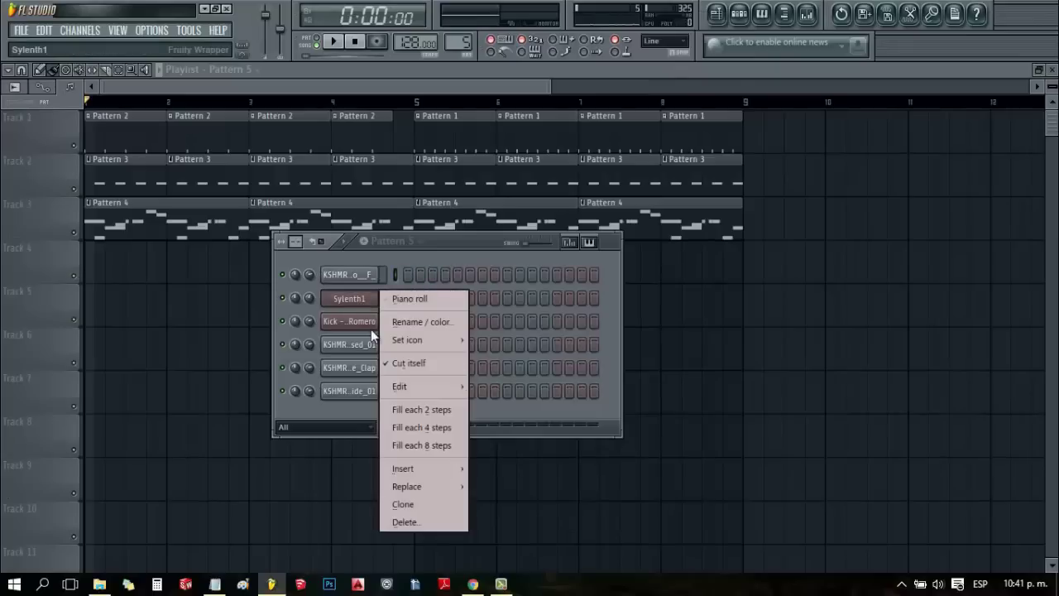
pyautogui.click(420, 505)
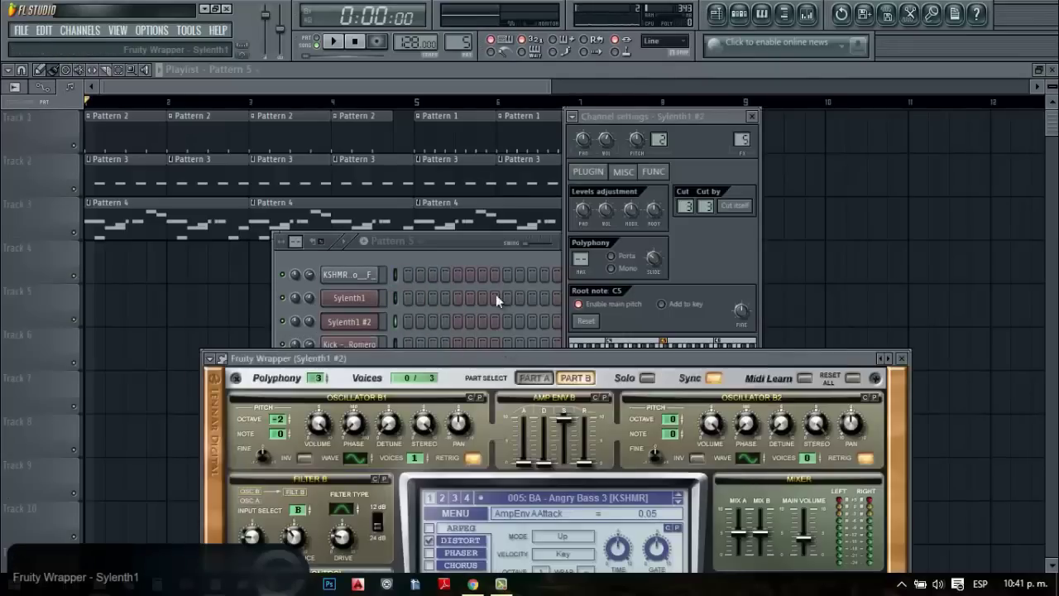
pyautogui.moveTo(506, 357); pyautogui.dragTo(471, 171)
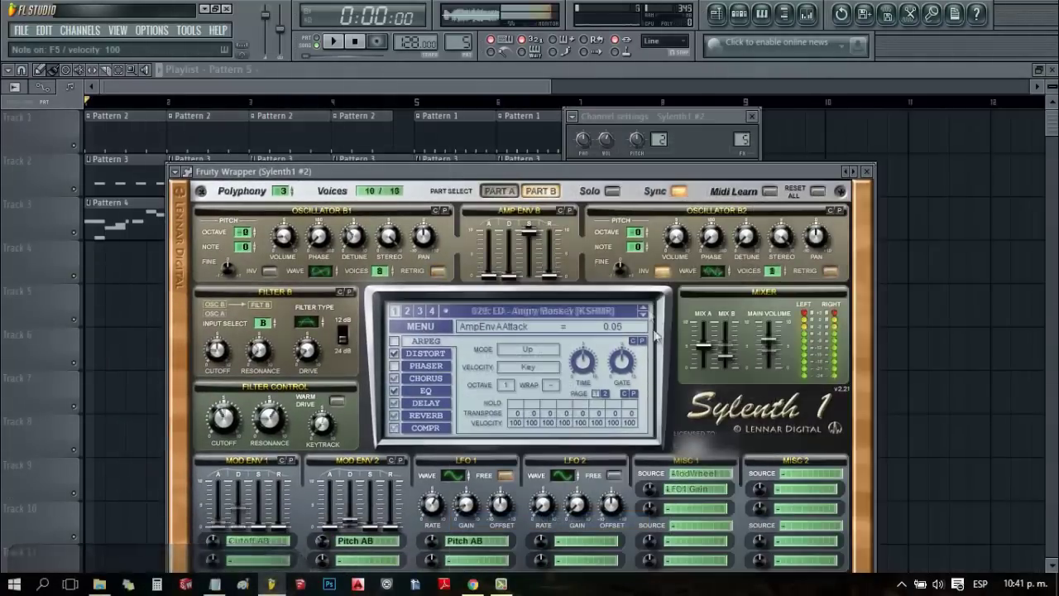
# Step: Step forward through the KSHMR presets in Sylenth1 #2, auditioning each one, to the preset after 044: LD - War Horn
pyautogui.click(642, 315)
pyautogui.click(643, 315)
pyautogui.click(643, 315)
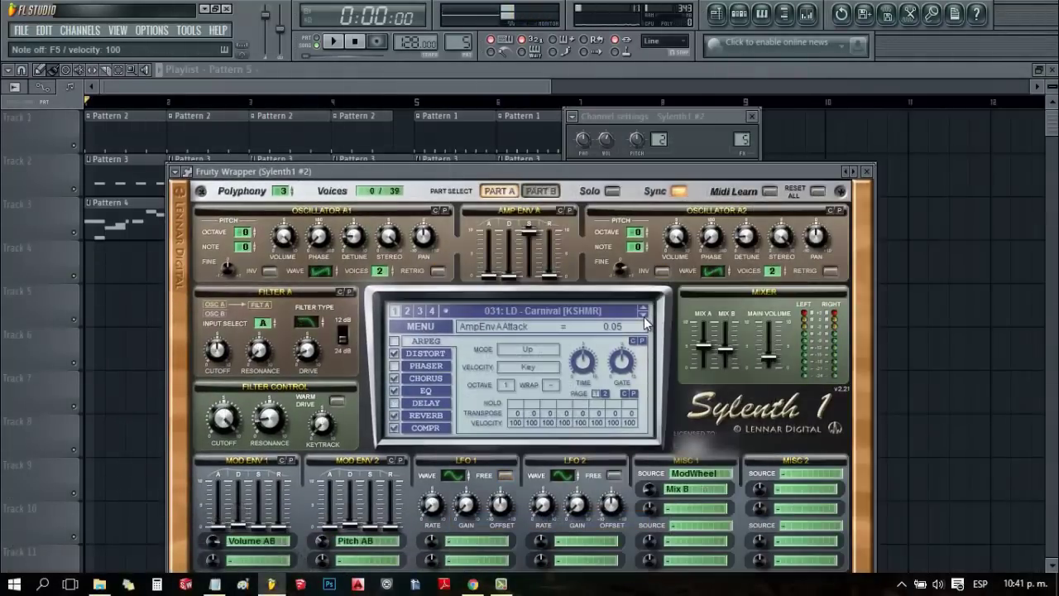
pyautogui.click(643, 315)
pyautogui.click(643, 315)
pyautogui.click(642, 315)
pyautogui.click(642, 316)
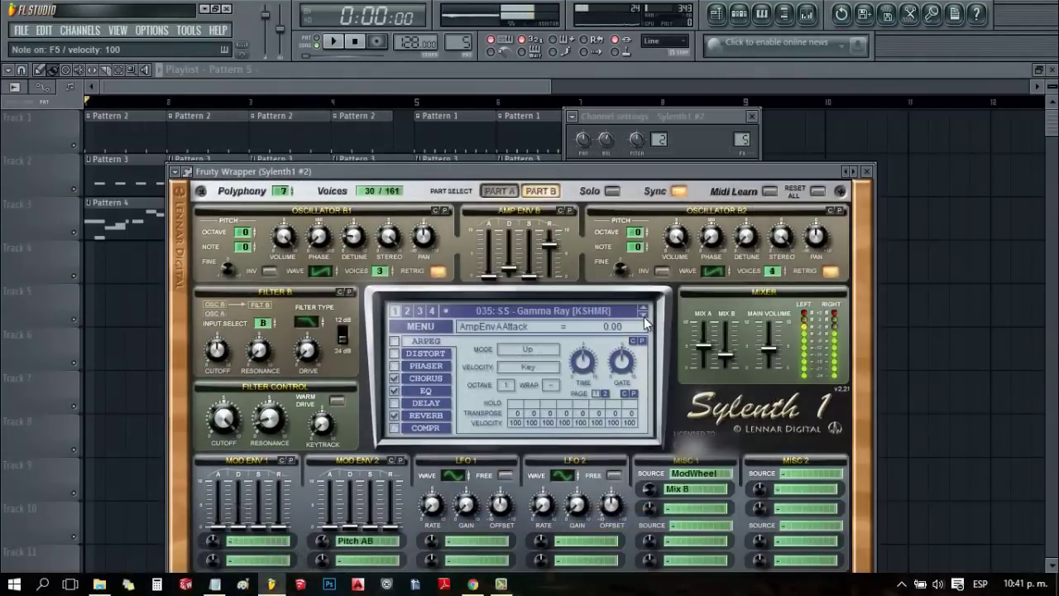
pyautogui.click(643, 315)
pyautogui.click(643, 315)
pyautogui.click(643, 315)
pyautogui.click(643, 315)
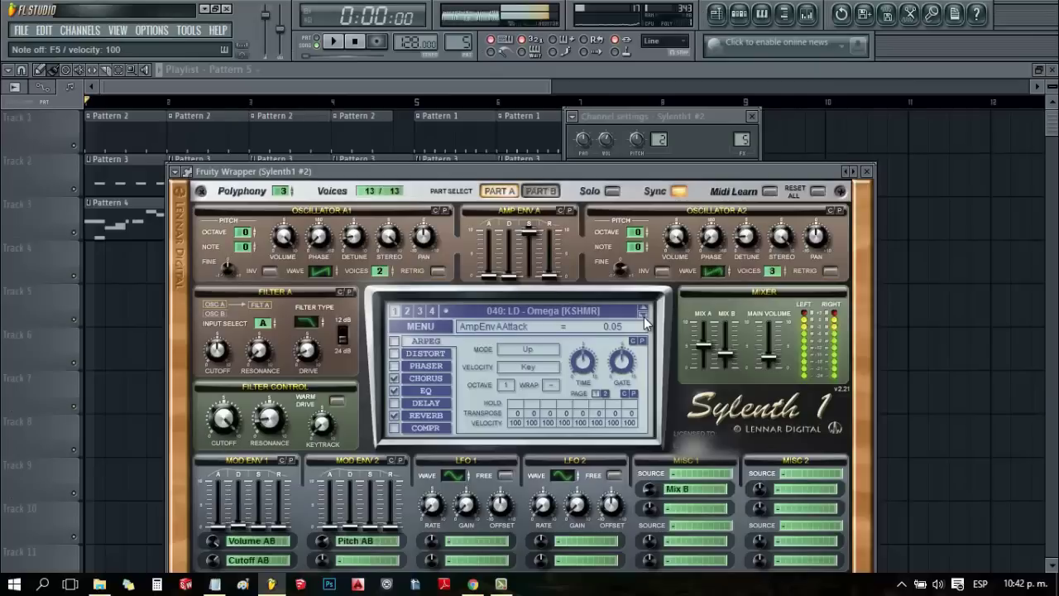
pyautogui.click(643, 315)
pyautogui.click(642, 315)
pyautogui.click(643, 315)
pyautogui.click(643, 315)
pyautogui.click(643, 315)
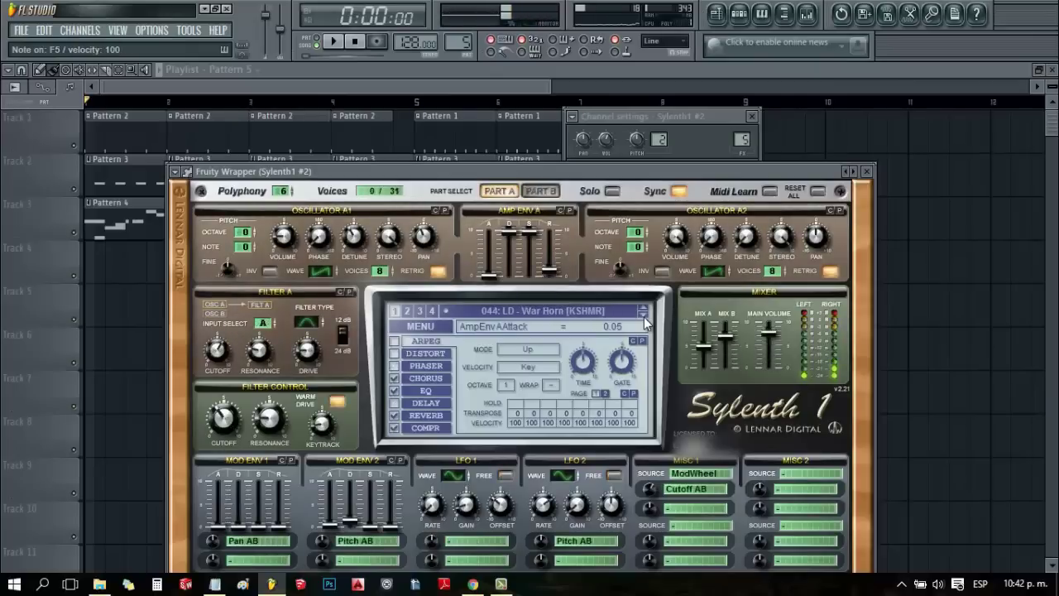
pyautogui.click(643, 315)
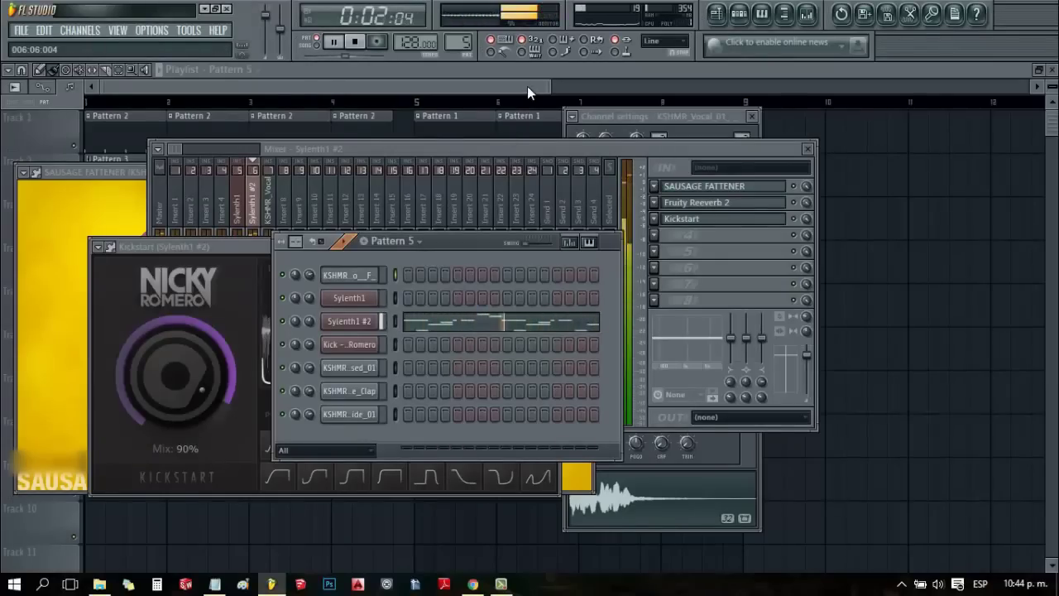
# Step: Close all the floating windows above the playlist and stop the Pattern 5 playback
pyautogui.press('F12')
pyautogui.press('space')
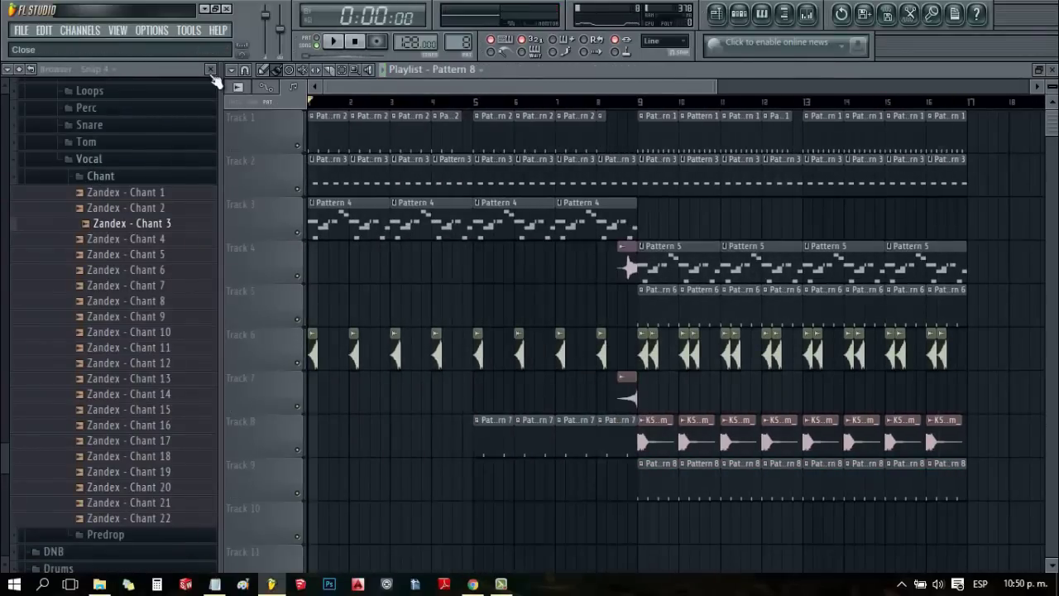
# Step: Hide the browser and play the arrangement from the start into bar 5
pyautogui.click(211, 70)
pyautogui.moveTo(622, 86); pyautogui.dragTo(625, 86)
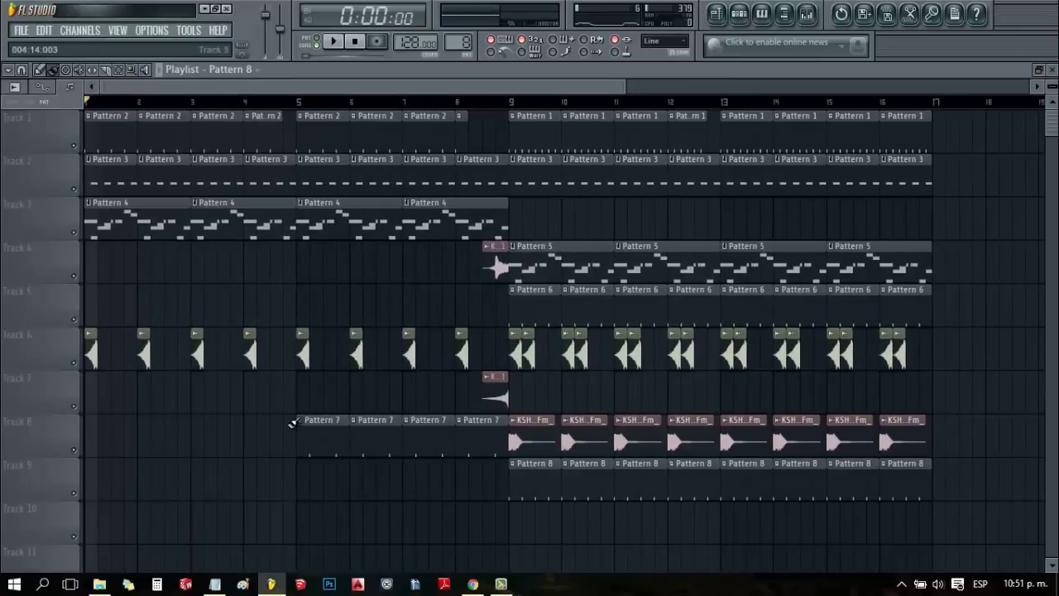
pyautogui.press('space')
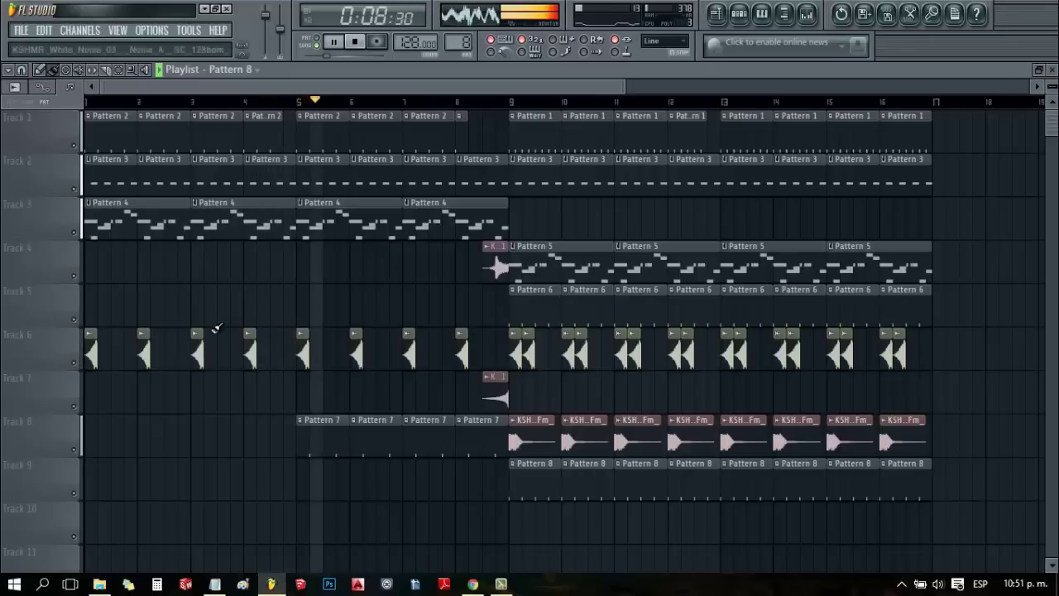
pyautogui.press('space')
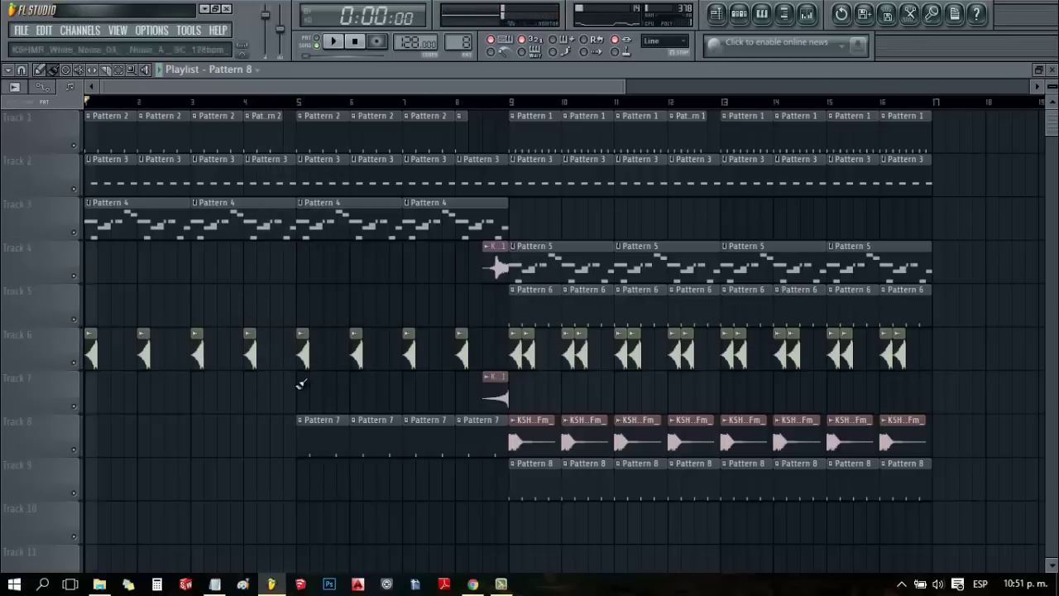
# Step: Show the browser again, collapse the Zandex Chant folder and open the Predrop vocals
pyautogui.click(806, 15)
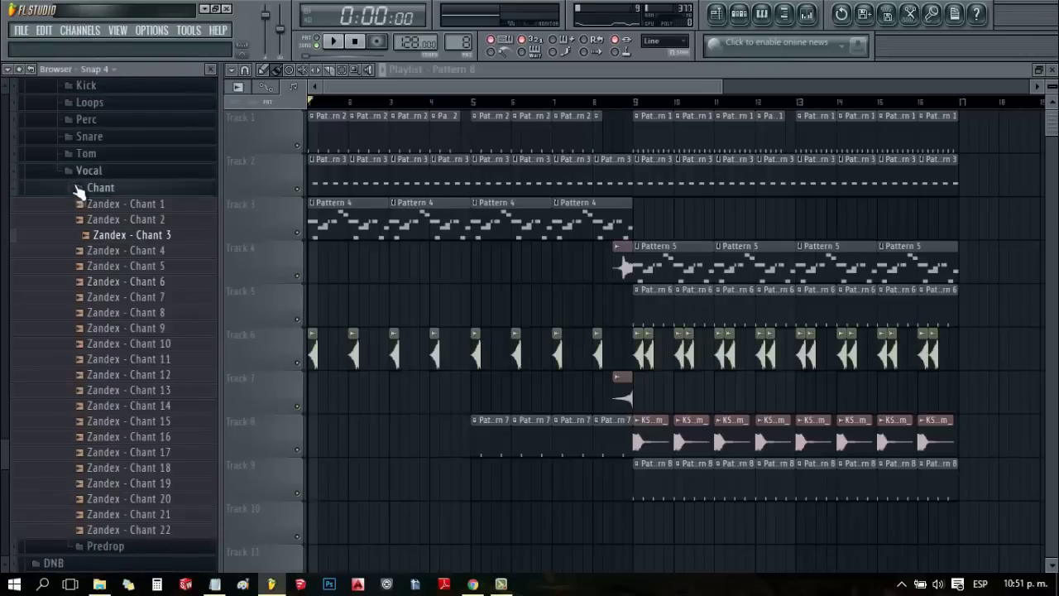
pyautogui.click(80, 186)
pyautogui.click(103, 326)
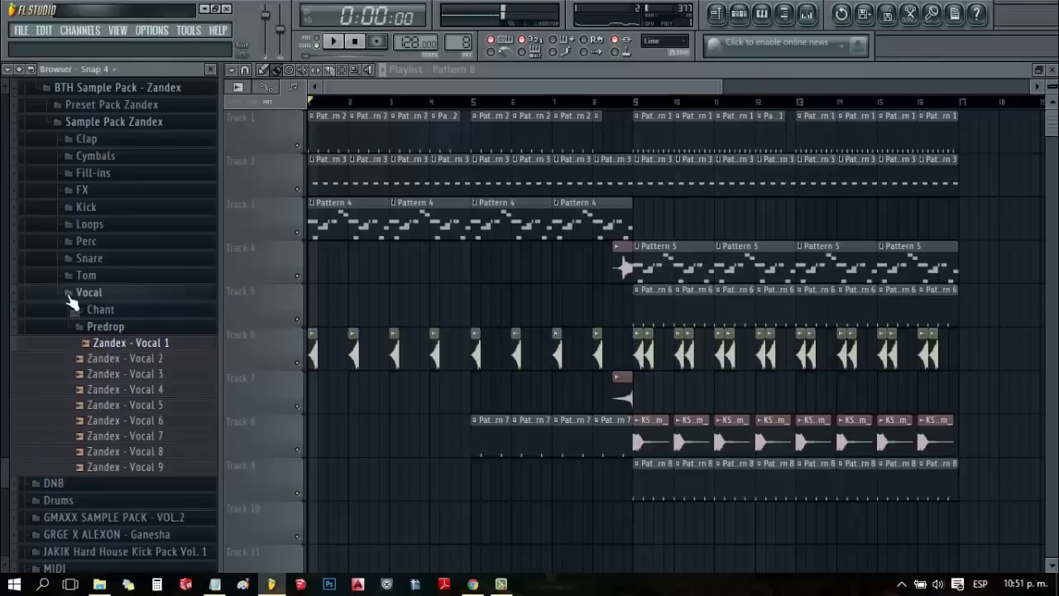
# Step: Collapse the Zandex Vocal folder and open Vocal Shouts under Vocals in GMAXX SAMPLE PACK - VOL.2
pyautogui.click(69, 298)
pyautogui.click(133, 379)
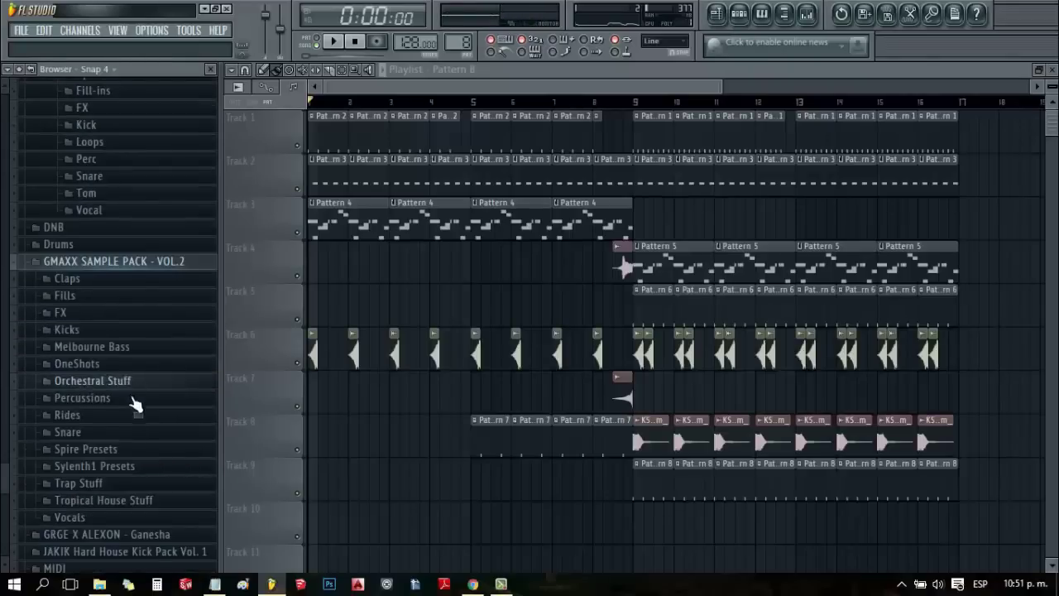
pyautogui.click(116, 518)
pyautogui.click(130, 510)
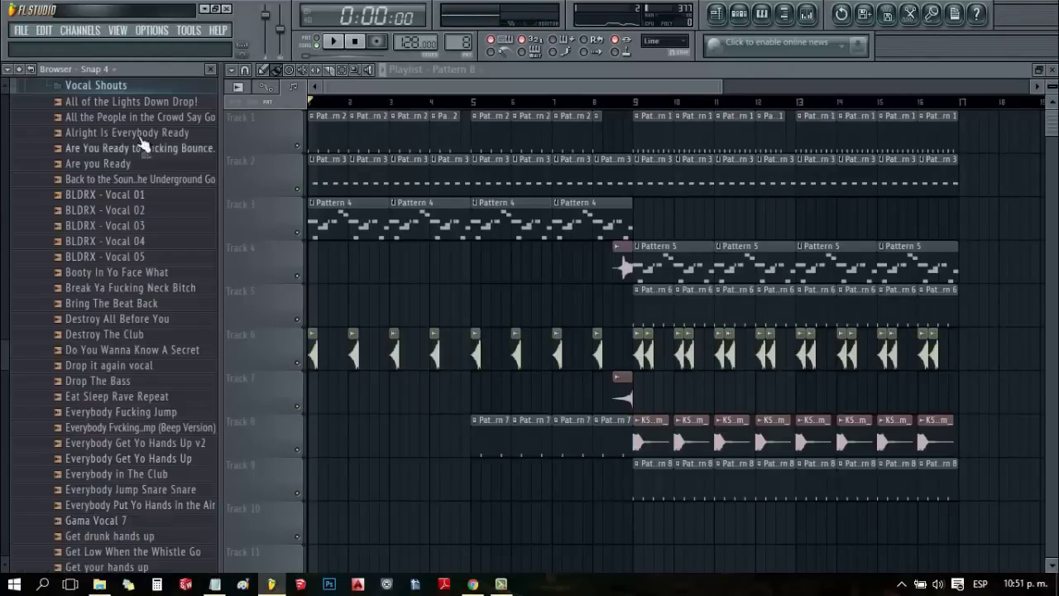
# Step: Audition the vocal shouts one after another from All of the Lights Down Drop! through Booty In Yo Face What
pyautogui.click(132, 105)
pyautogui.click(144, 120)
pyautogui.click(152, 133)
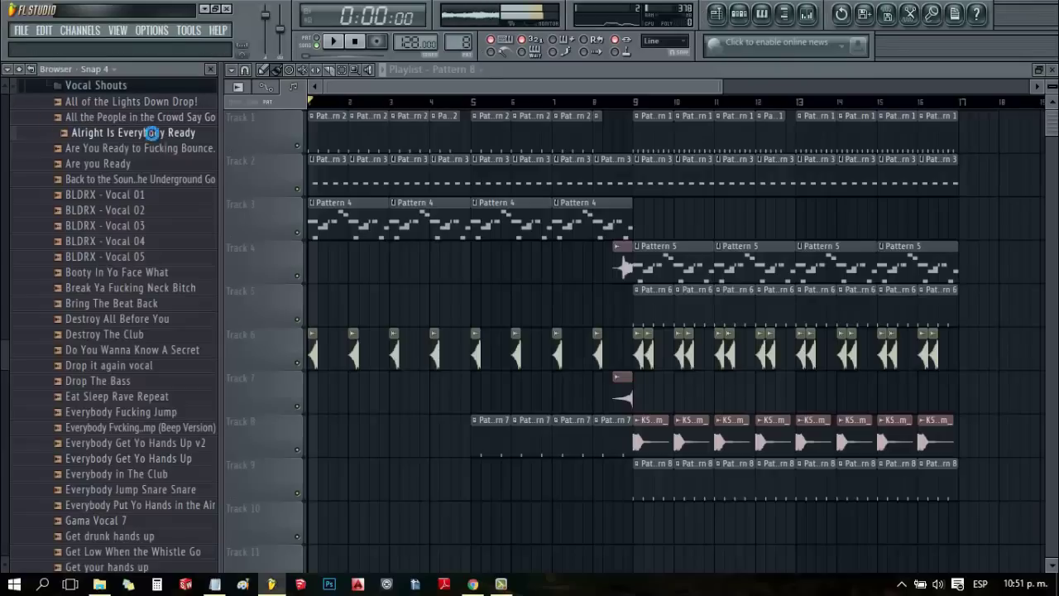
pyautogui.click(159, 148)
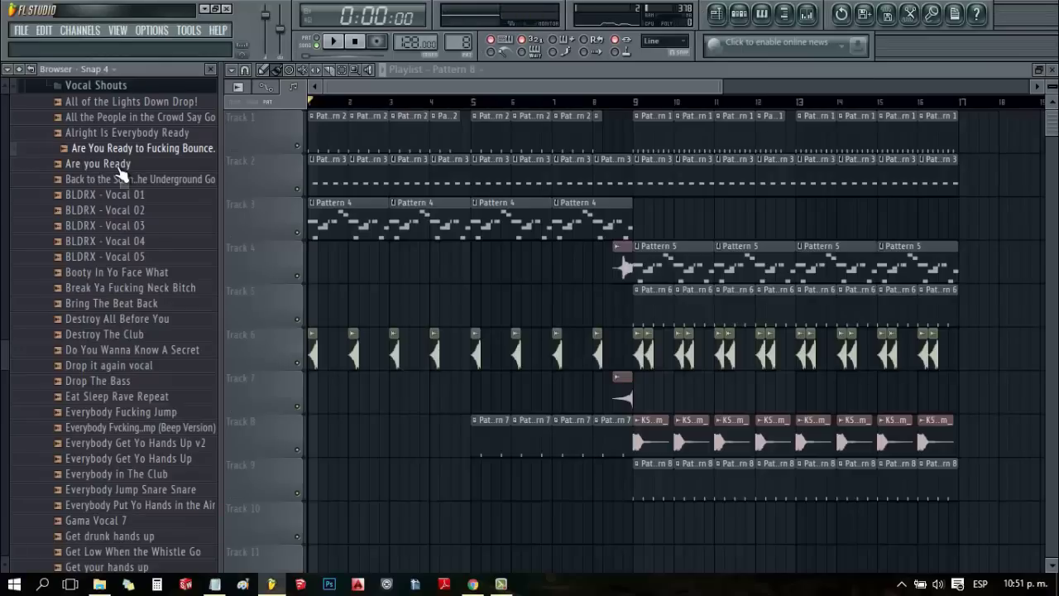
pyautogui.click(120, 177)
pyautogui.click(142, 197)
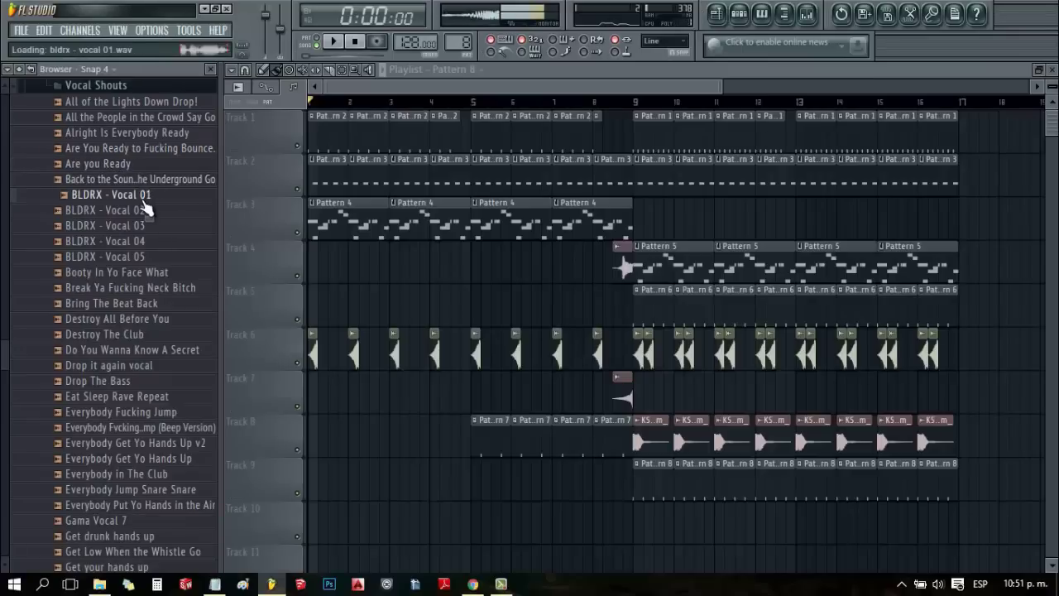
pyautogui.click(147, 212)
pyautogui.click(153, 226)
pyautogui.click(159, 241)
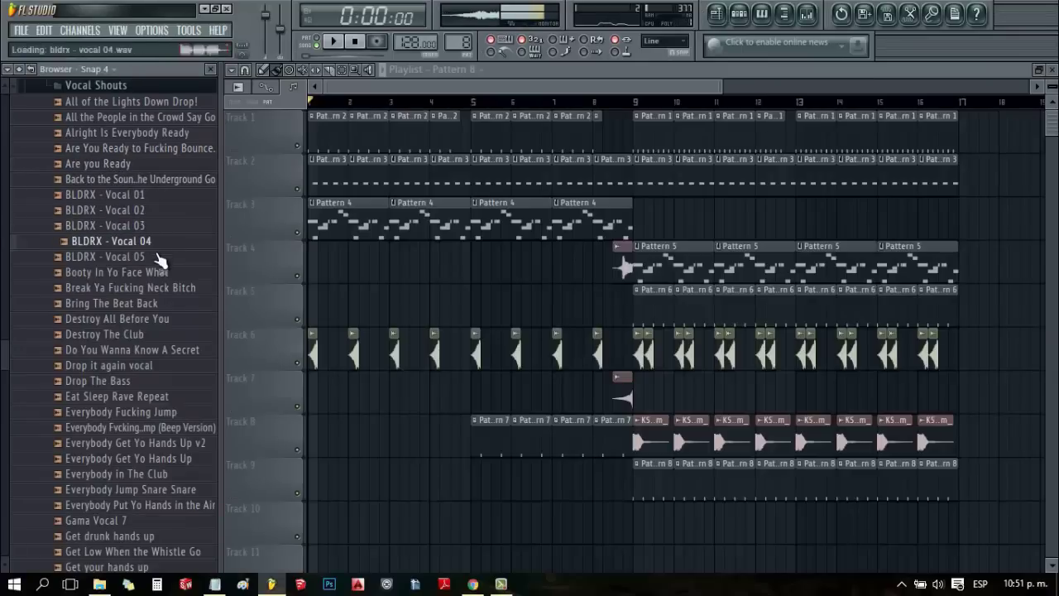
pyautogui.click(157, 256)
pyautogui.click(160, 273)
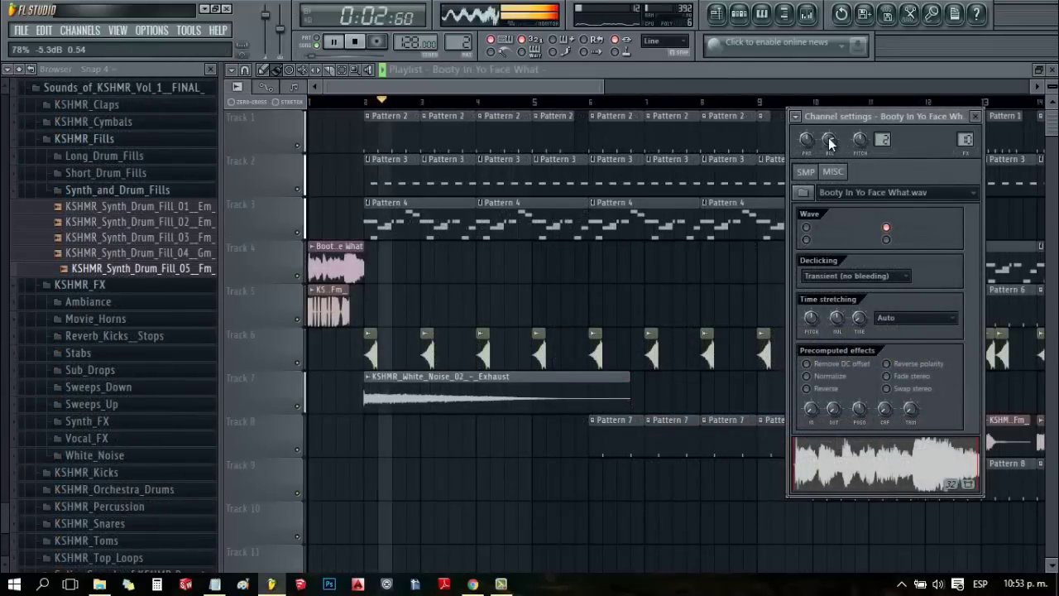
# Step: Lower the channel volume of the Booty In Yo Face What vocal and open the channel settings of KSHMR_Synth_Drum_Fill_05
pyautogui.moveTo(831, 145); pyautogui.dragTo(832, 153)
pyautogui.click(594, 94)
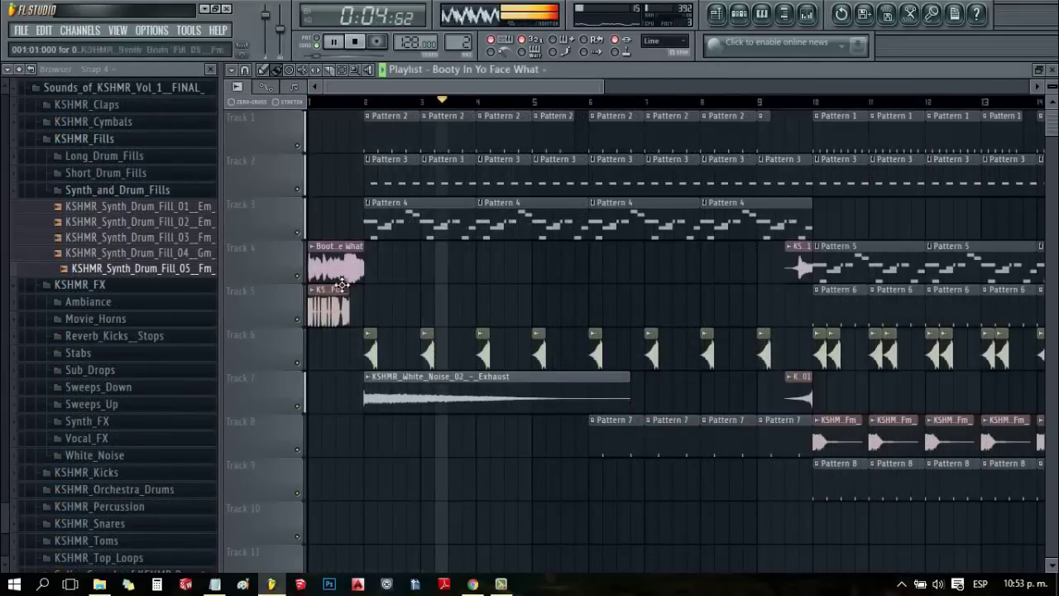
pyautogui.doubleClick(339, 289)
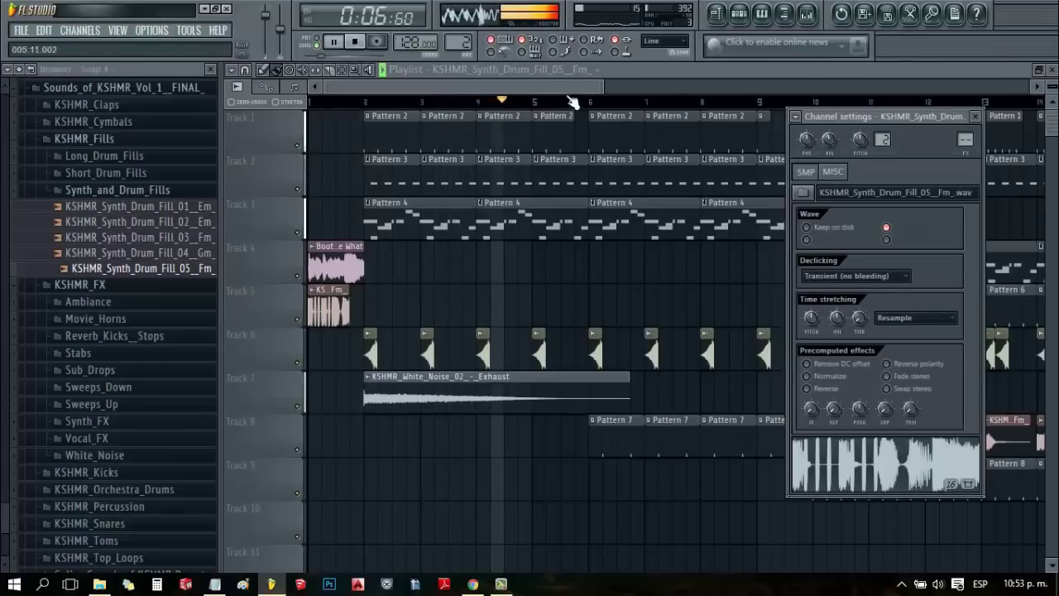
# Step: Hide the browser to widen the playlist and stop the arrangement playback
pyautogui.moveTo(610, 88); pyautogui.dragTo(685, 88)
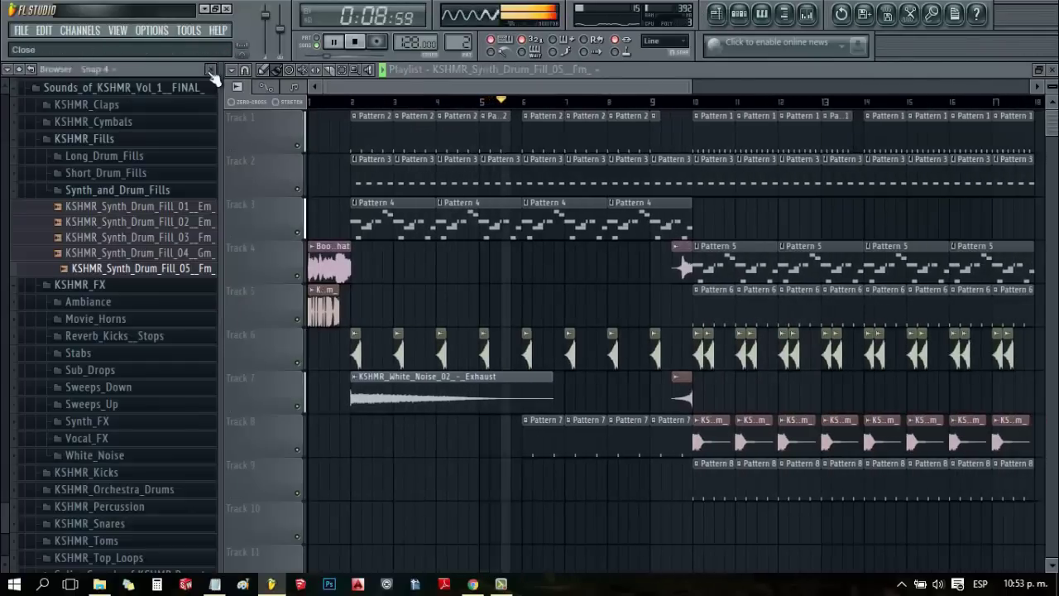
pyautogui.click(210, 70)
pyautogui.moveTo(581, 84); pyautogui.dragTo(587, 89)
pyautogui.press('space')
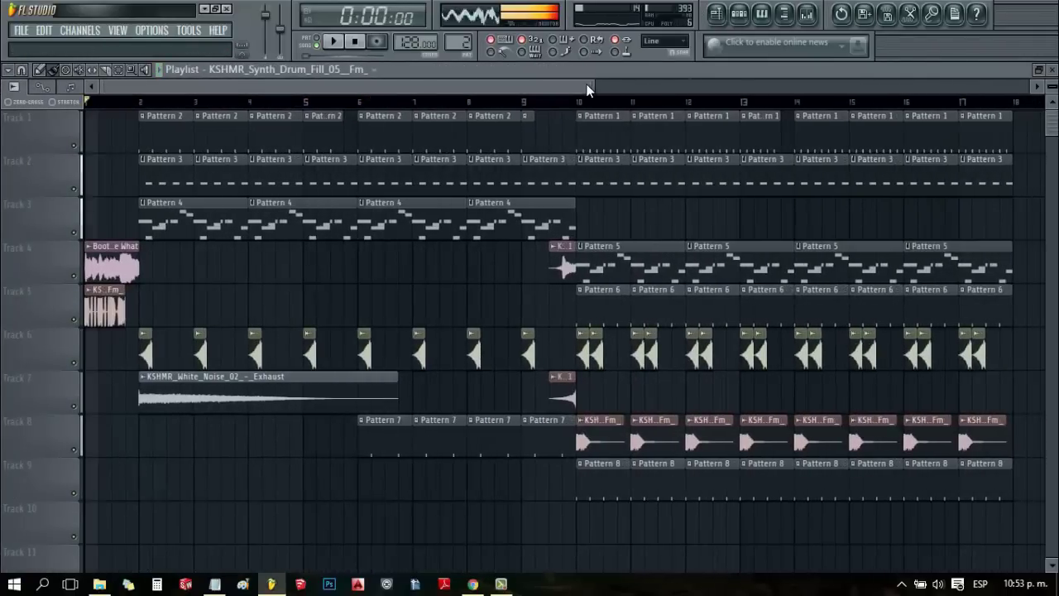
# Step: Load Maximus into the first effect slot of the Master mixer track
pyautogui.press('F9')
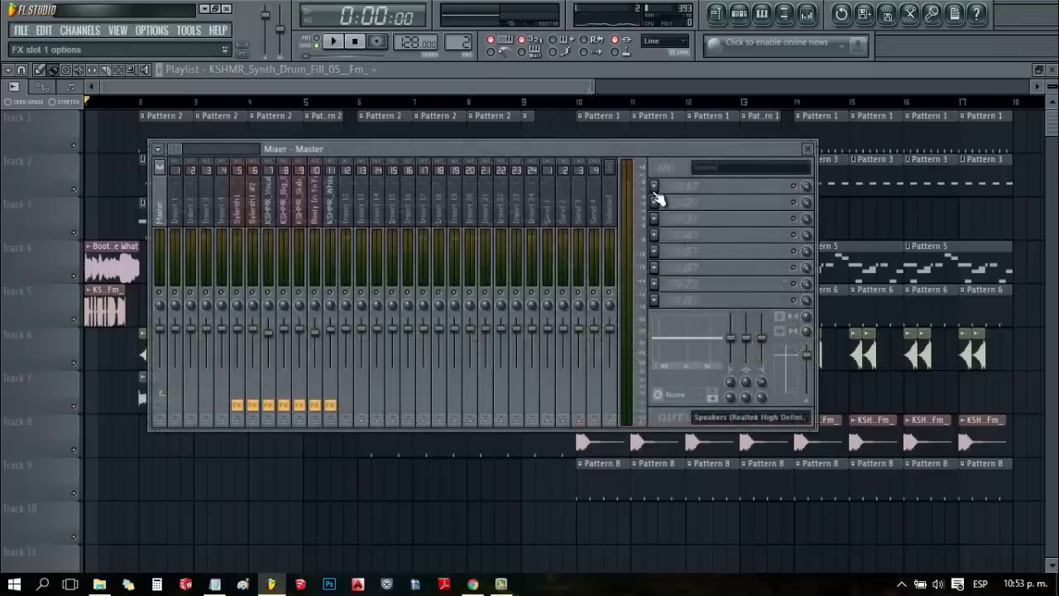
pyautogui.click(658, 186)
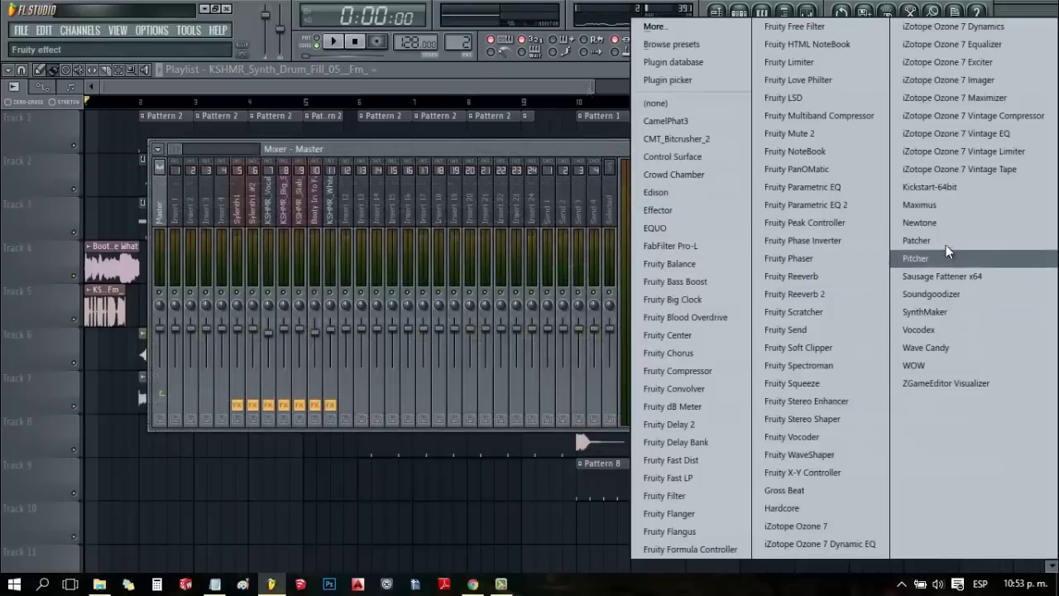
pyautogui.click(943, 206)
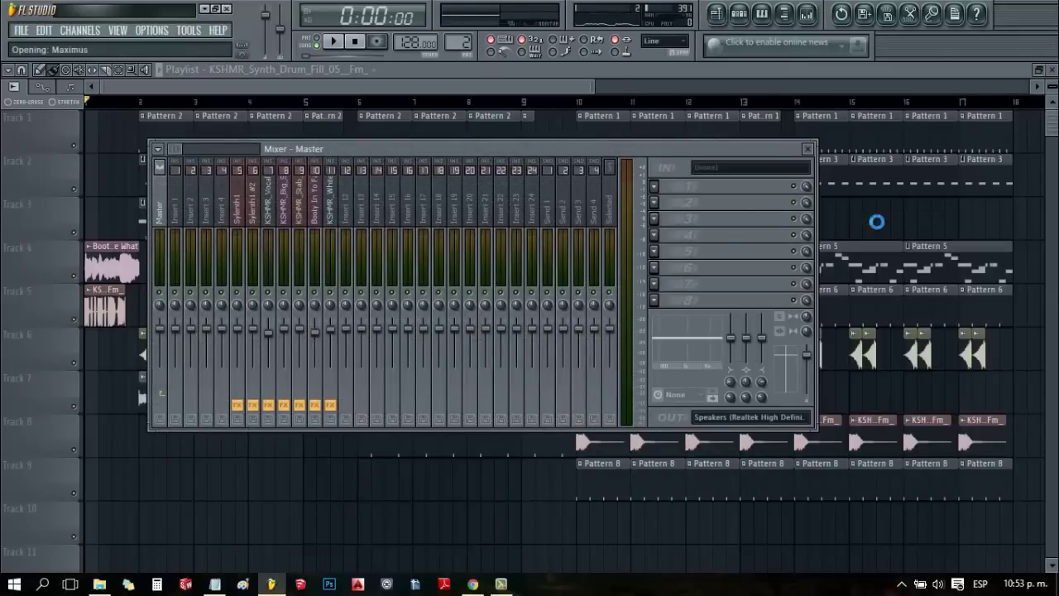
pyautogui.moveTo(390, 179); pyautogui.dragTo(570, 165)
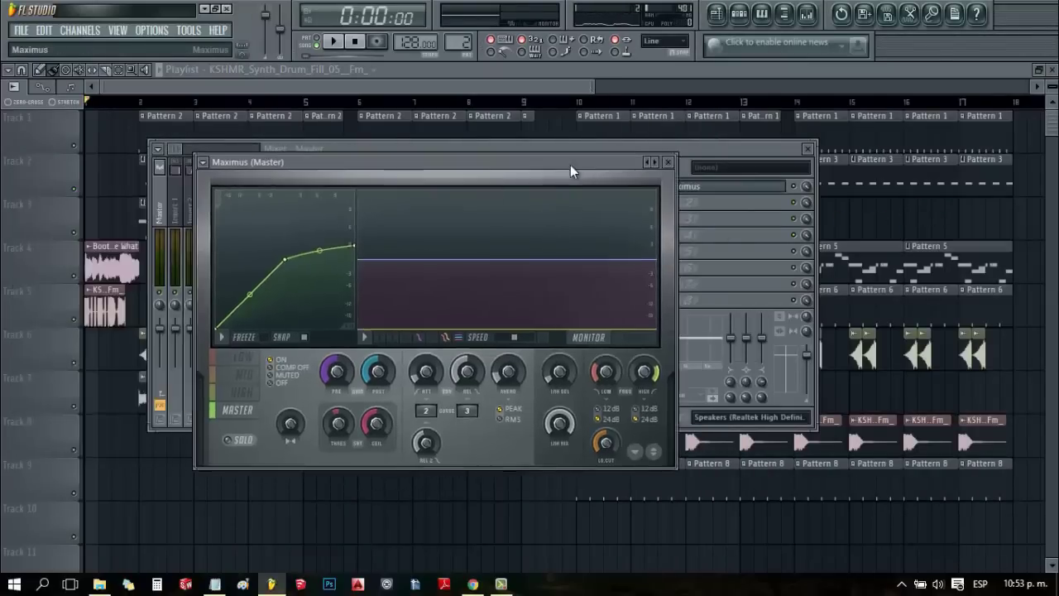
# Step: Adjust the soft saturation of Maximus's master band and close the plugin and the mixer
pyautogui.click(202, 165)
pyautogui.click(403, 165)
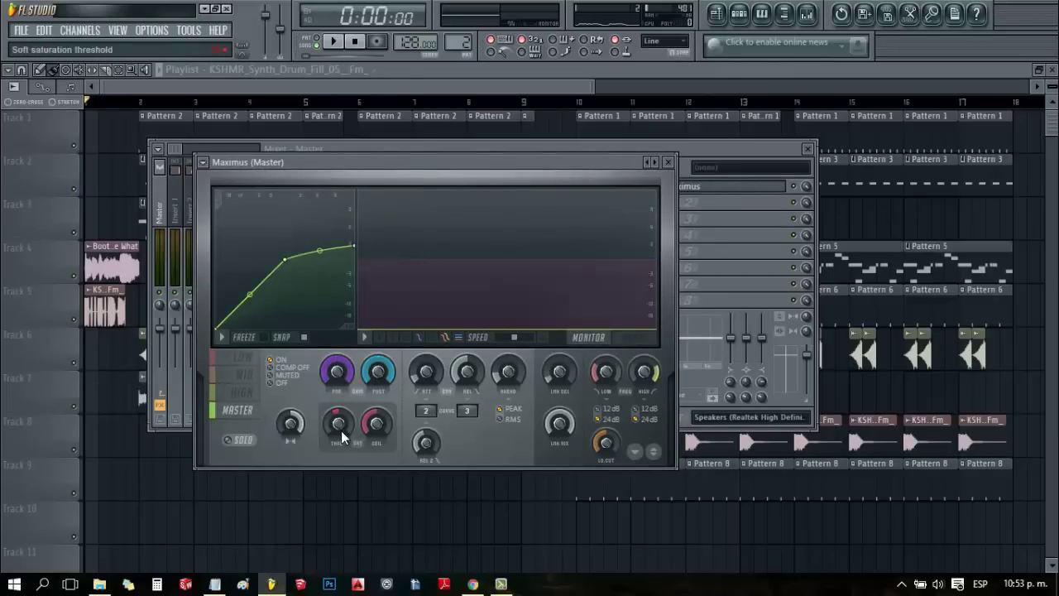
pyautogui.moveTo(371, 421); pyautogui.dragTo(399, 393)
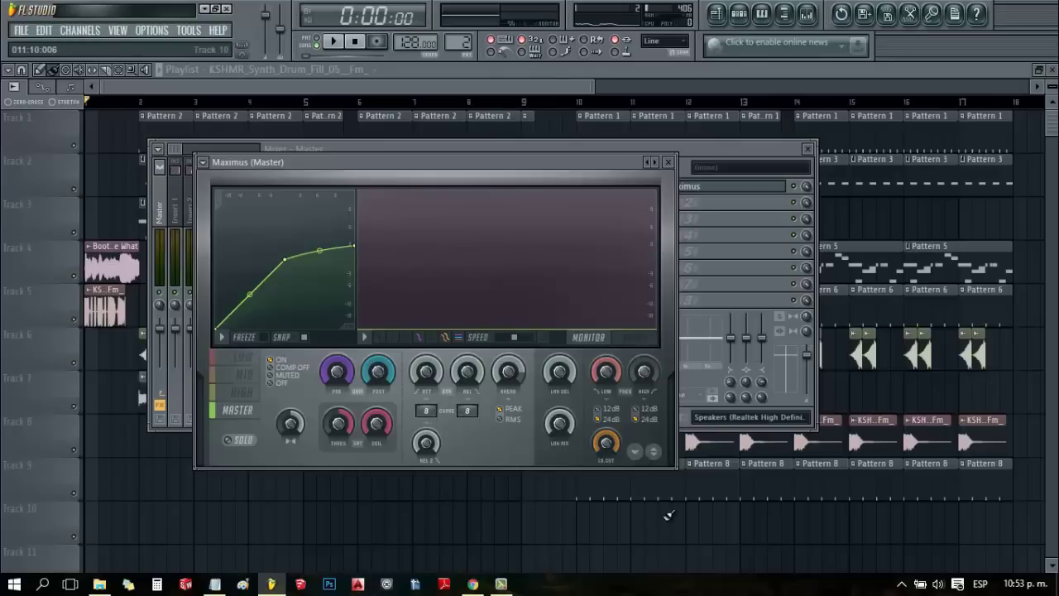
pyautogui.click(667, 162)
pyautogui.press('F9')
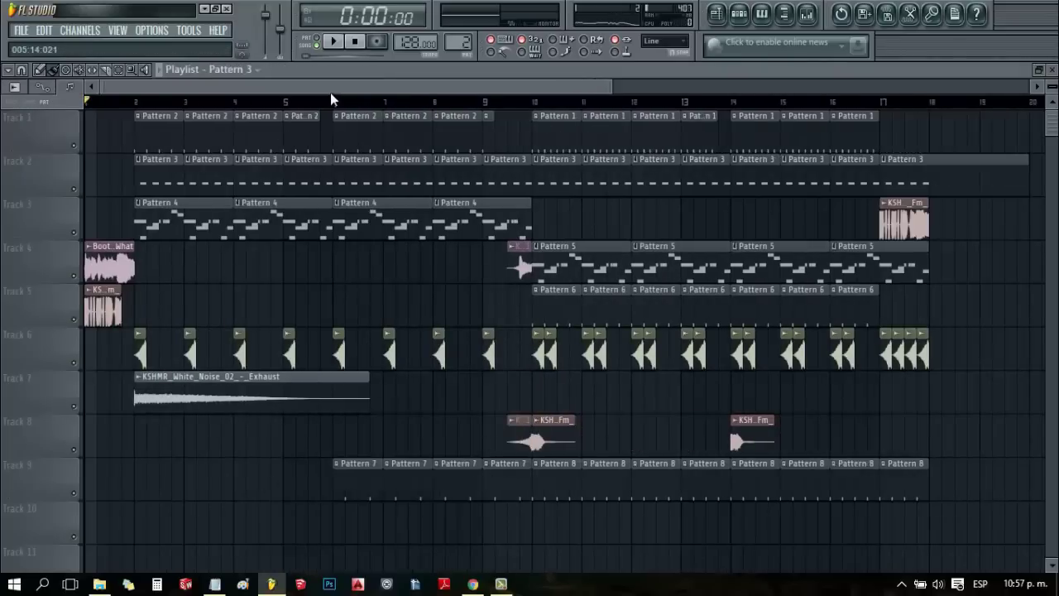
# Step: Play the whole arrangement from the start past bar 18 and stop it
pyautogui.click(335, 43)
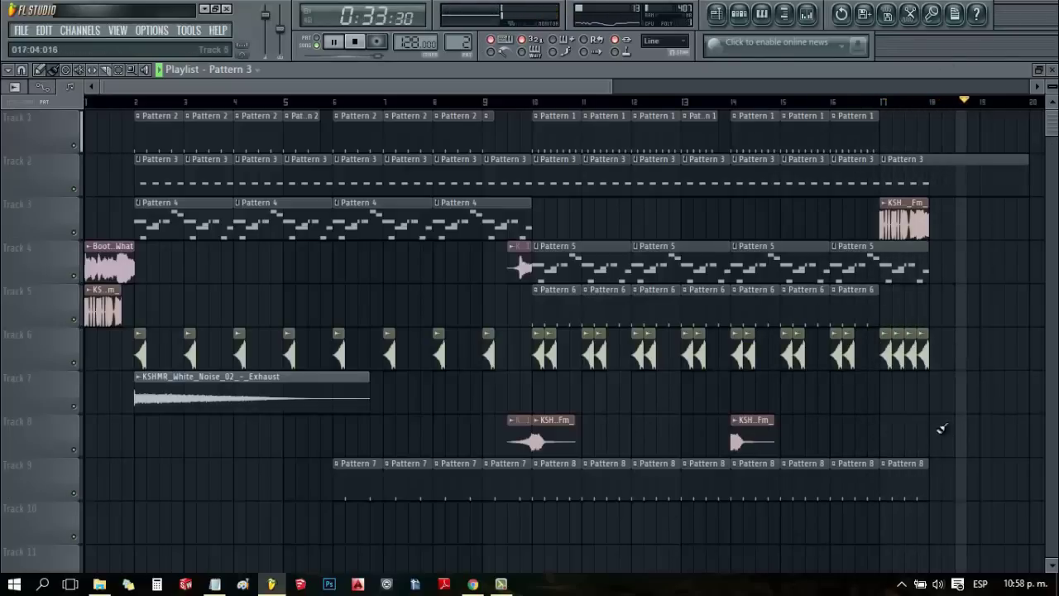
pyautogui.press('space')
# Step: Load Fruity Soft Clipper into the second effect slot of the Master track and close the mixer
pyautogui.press('F9')
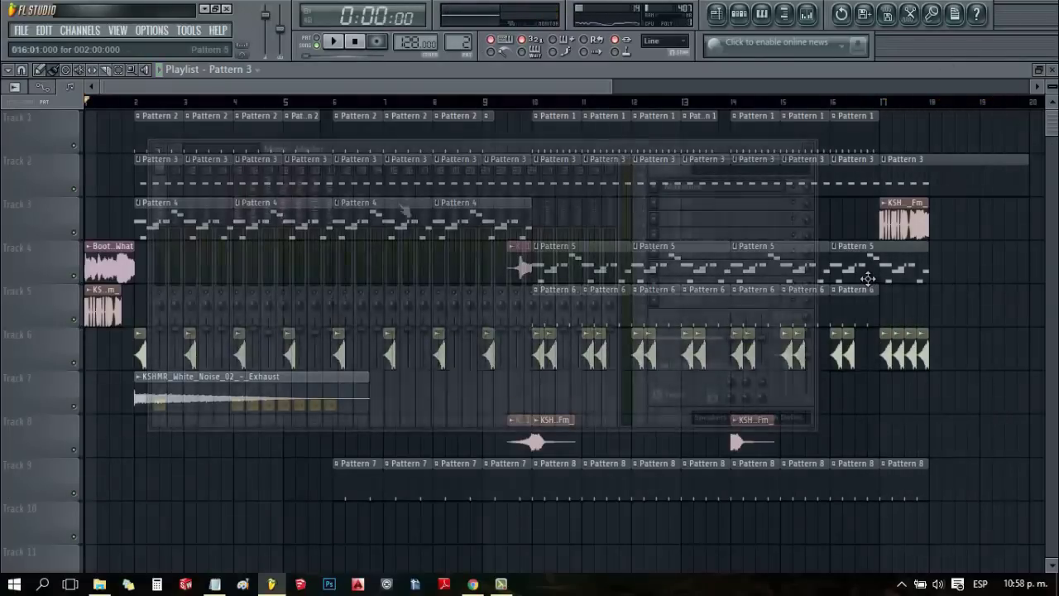
pyautogui.click(649, 203)
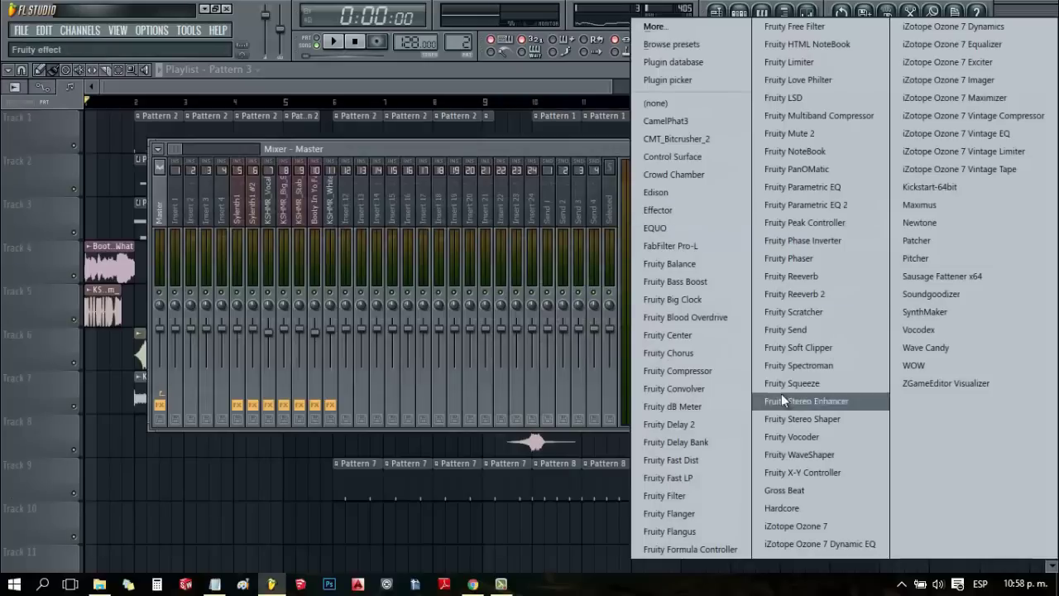
pyautogui.click(822, 351)
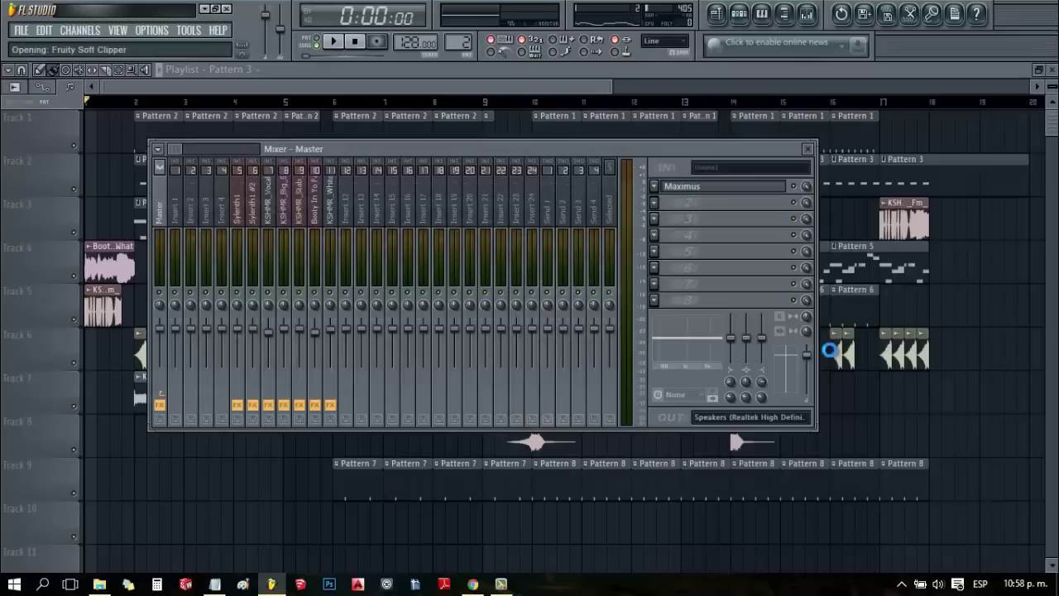
pyautogui.moveTo(153, 217); pyautogui.dragTo(403, 252)
pyautogui.click(809, 150)
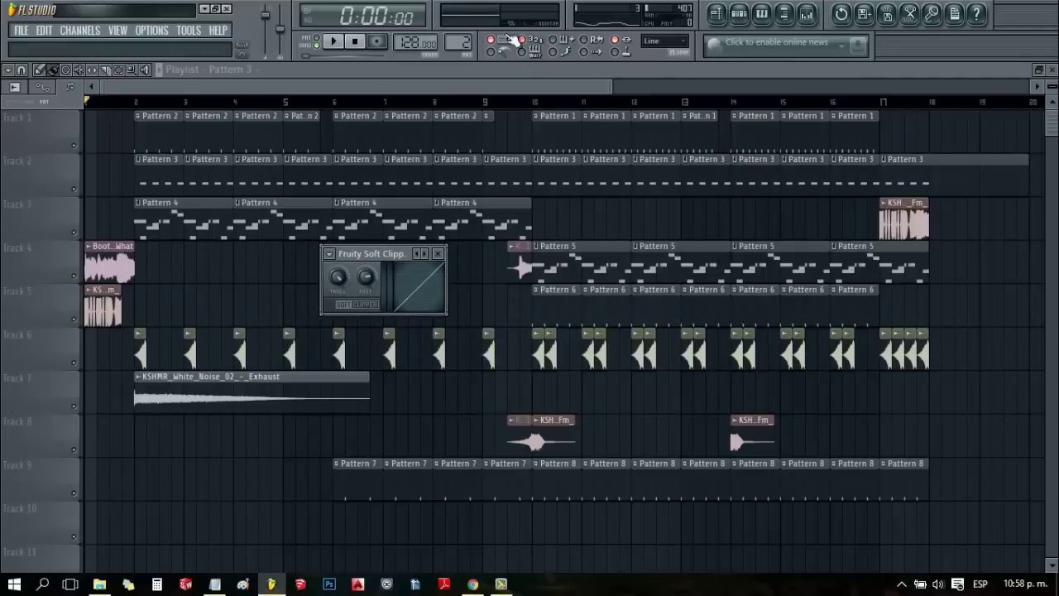
# Step: Play the arrangement briefly from bar 2 to hear the master effects
pyautogui.click(136, 101)
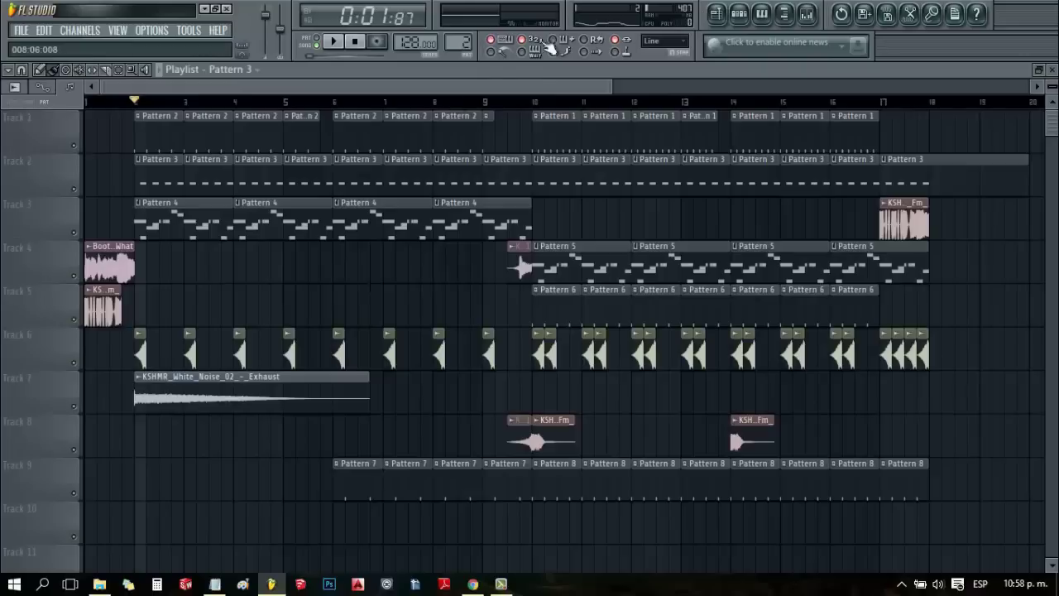
pyautogui.press('space')
pyautogui.press('space')
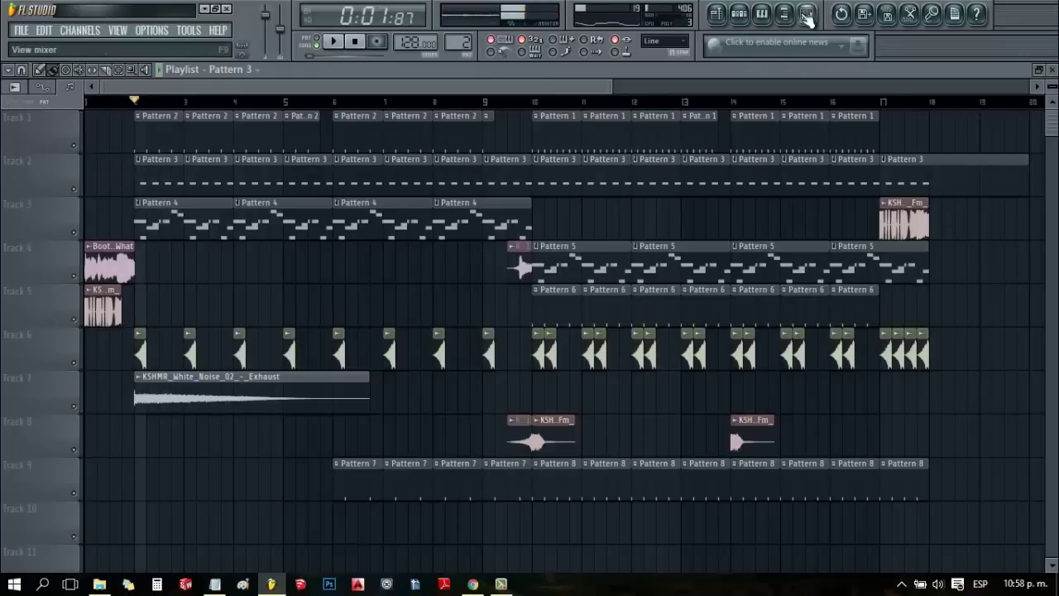
# Step: Remove Fruity Soft Clipper from the Master track's second effect slot and close the mixer
pyautogui.click(806, 13)
pyautogui.click(705, 204)
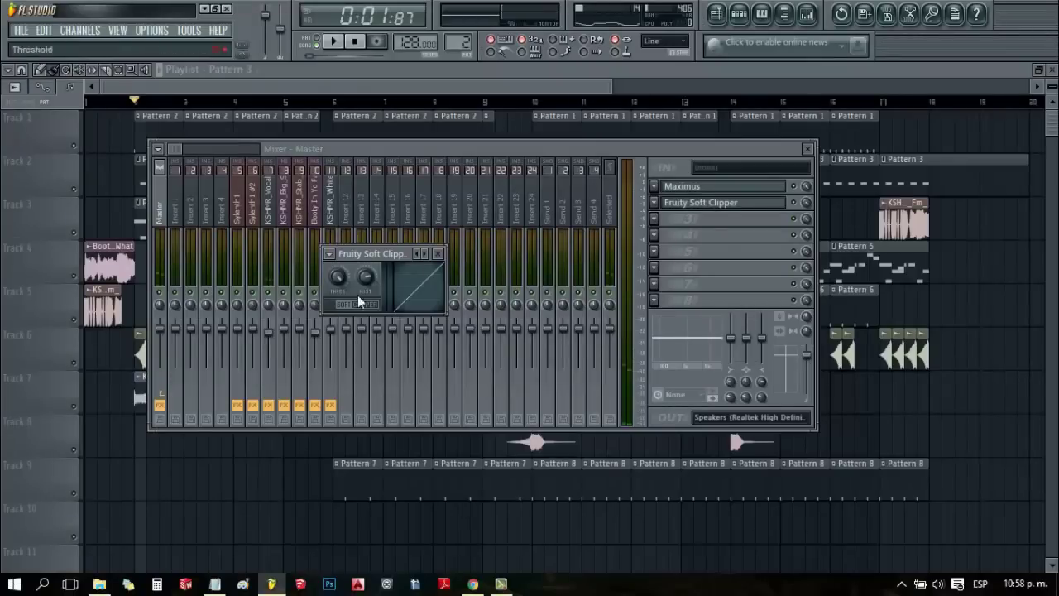
pyautogui.click(795, 203)
pyautogui.click(653, 202)
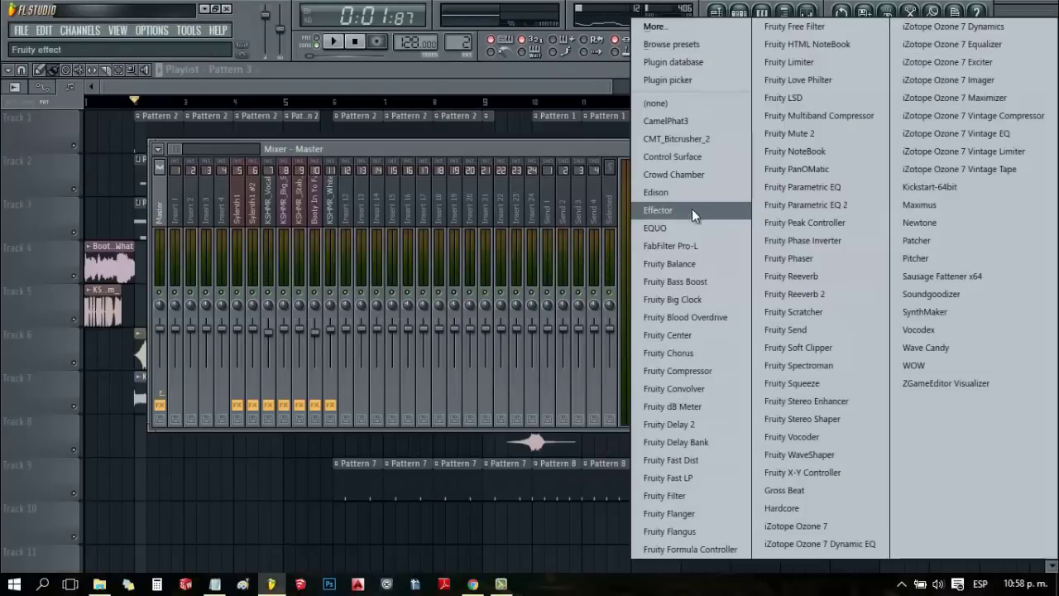
pyautogui.click(687, 106)
pyautogui.click(806, 149)
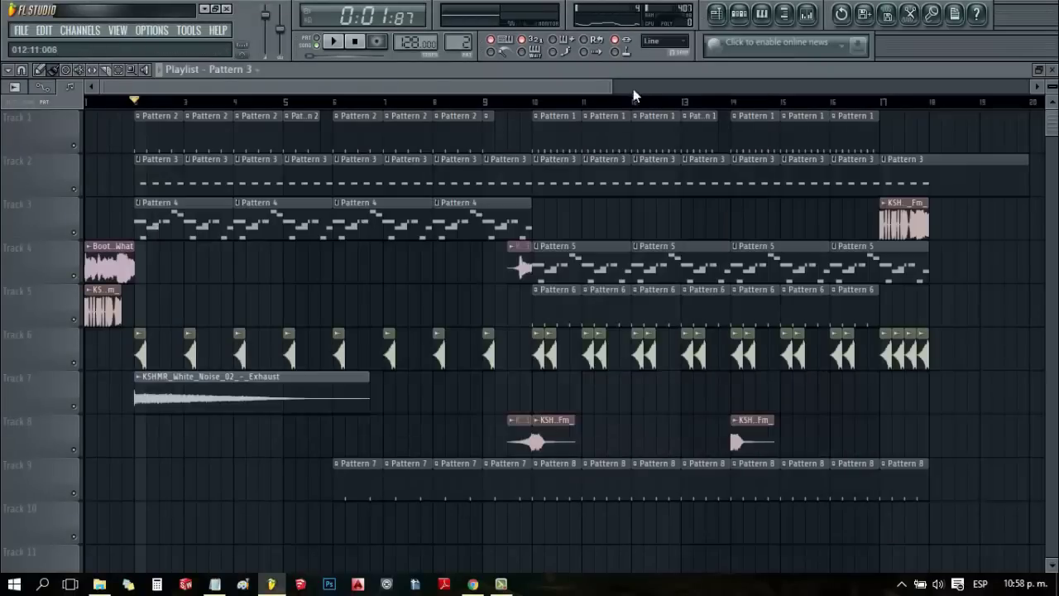
# Step: Return the playhead to the beginning, listen to the full arrangement past bar 18 and stop playback
pyautogui.click(354, 43)
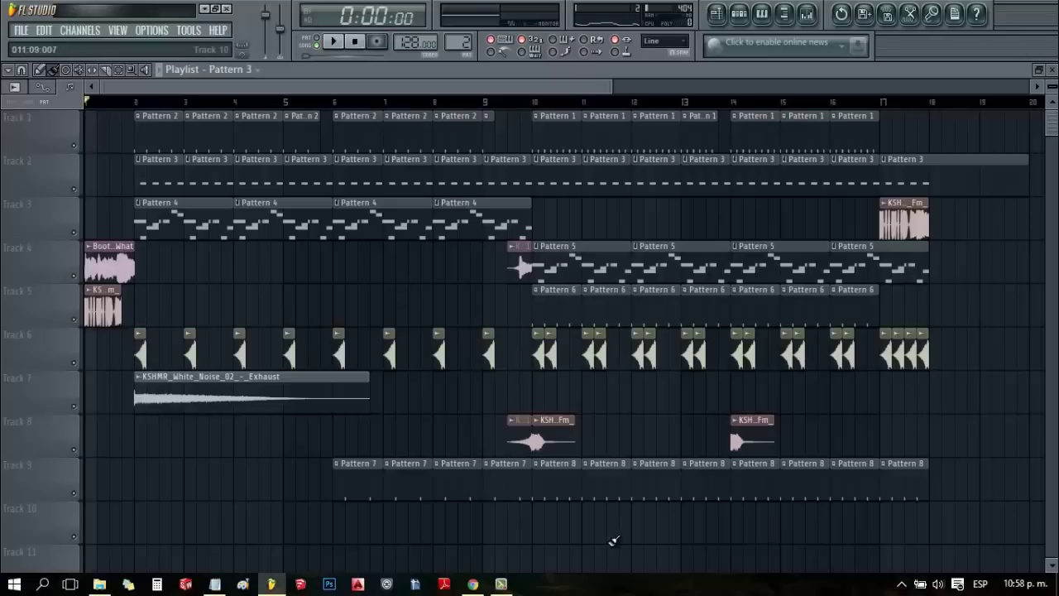
pyautogui.press('space')
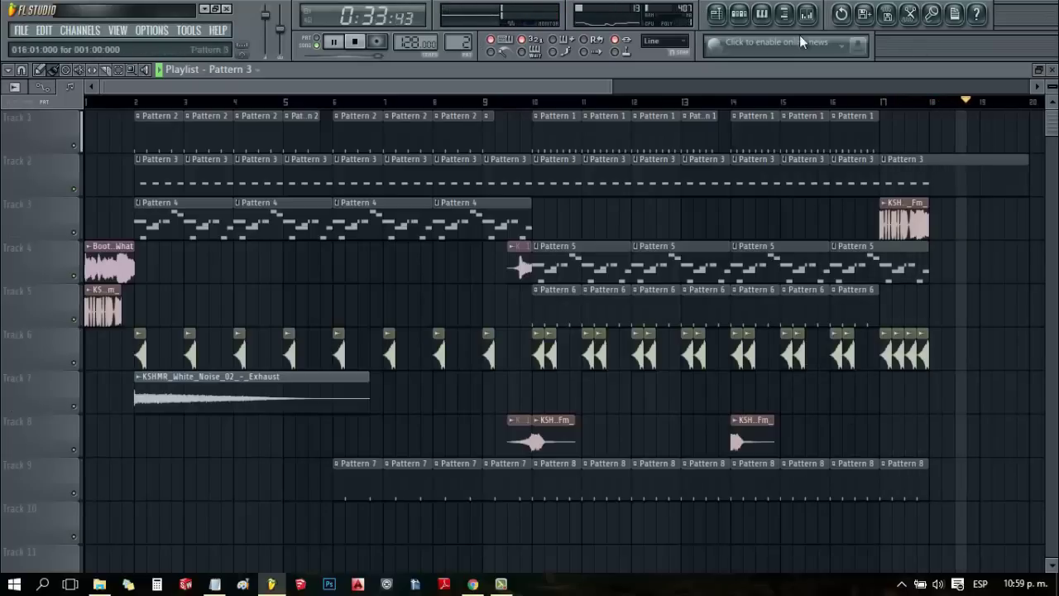
pyautogui.press('space')
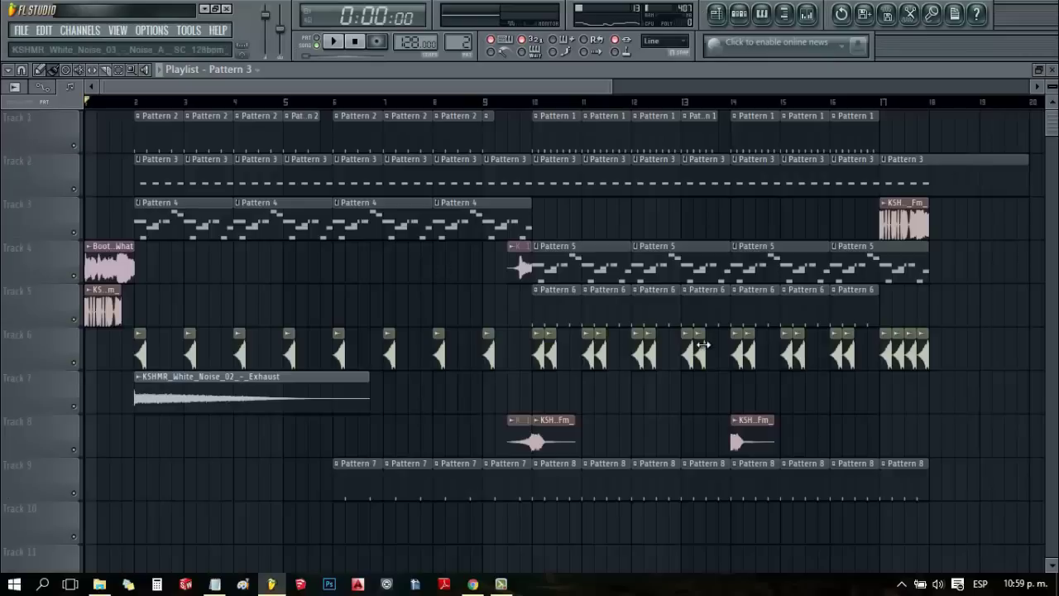